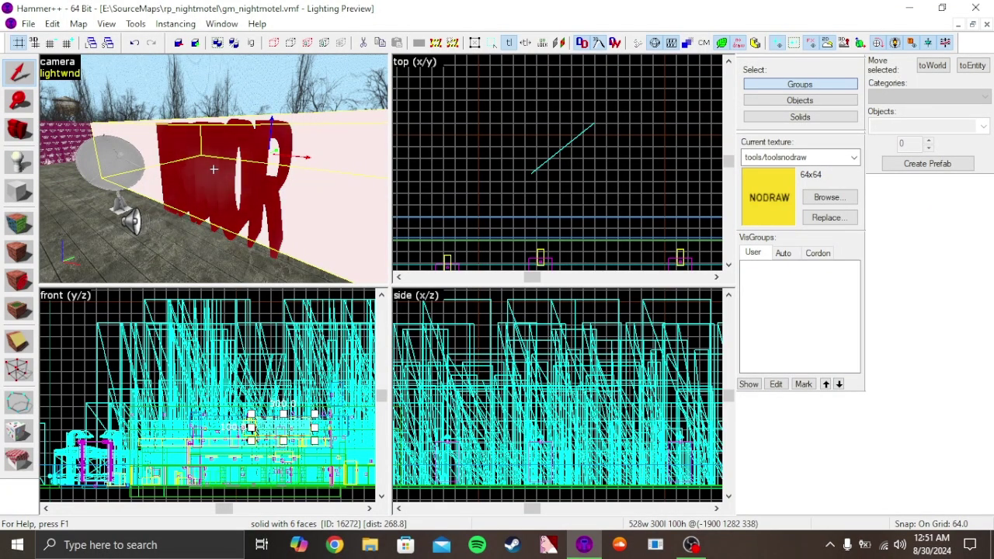
# Examine the red ERROR model and the nearby satellite dish against the rooftop wall from several angles in the camera view
pyautogui.press('w')
pyautogui.press('a')
pyautogui.press('s')
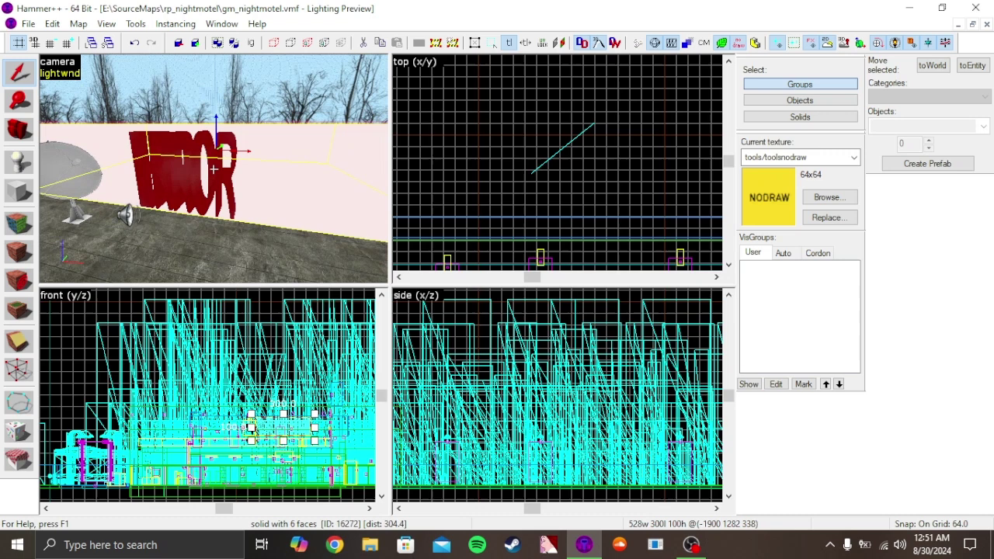
pyautogui.press('s')
pyautogui.press('w')
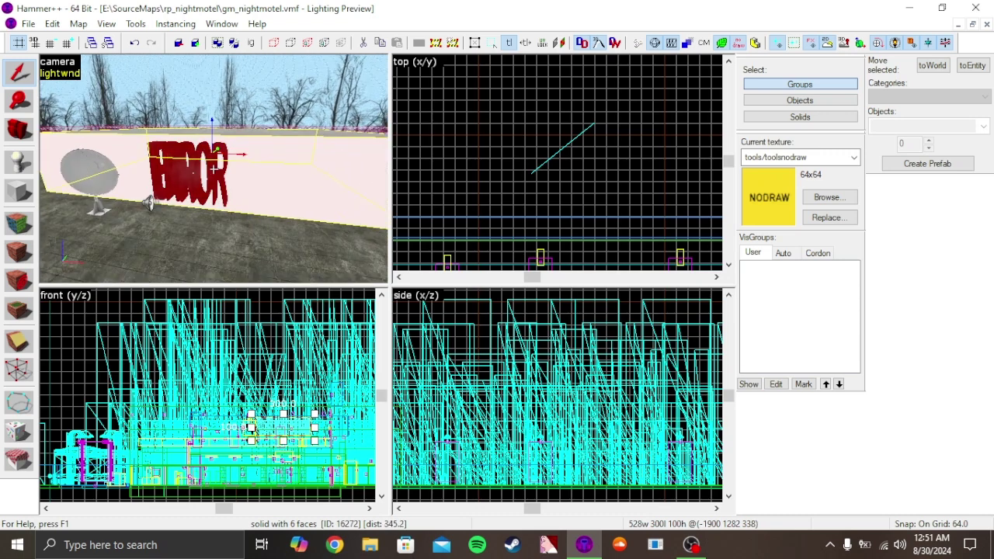
pyautogui.press('a')
pyautogui.press('z')
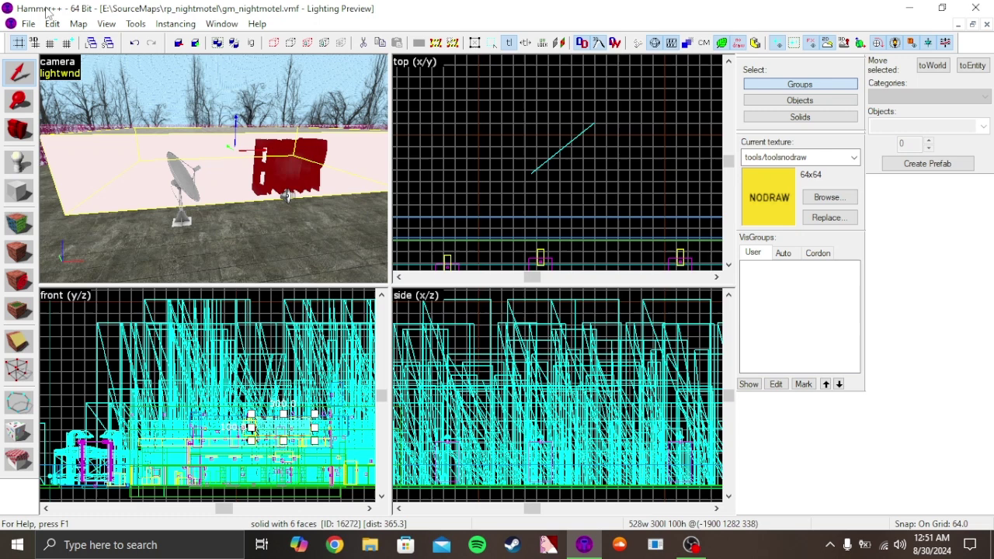
pyautogui.press('z')
pyautogui.press('a')
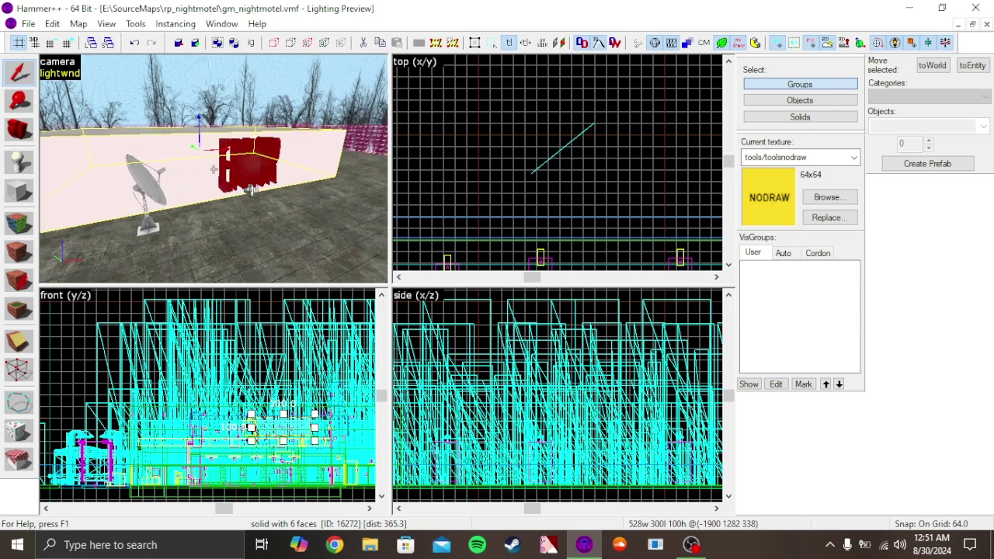
pyautogui.press('d')
pyautogui.press('w')
pyautogui.press('d')
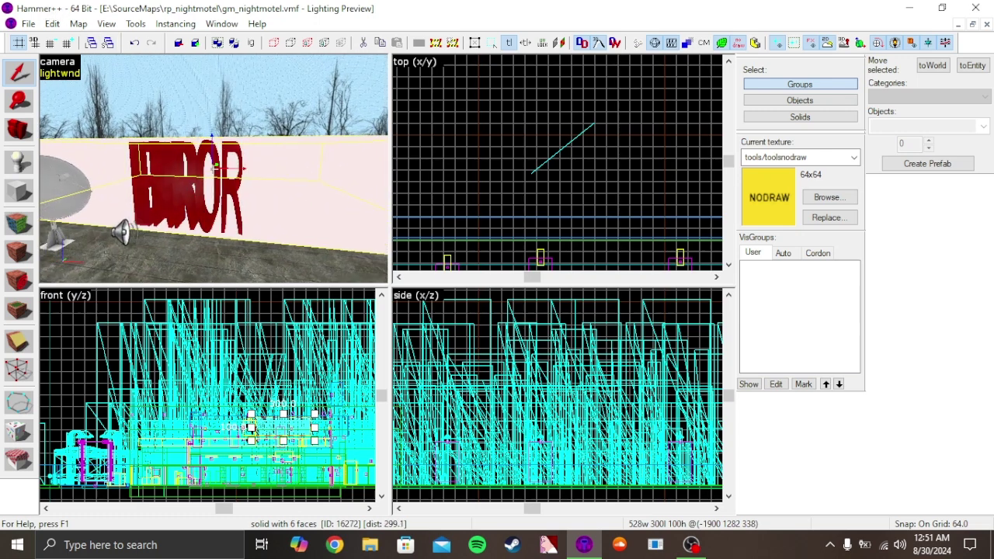
pyautogui.press('w')
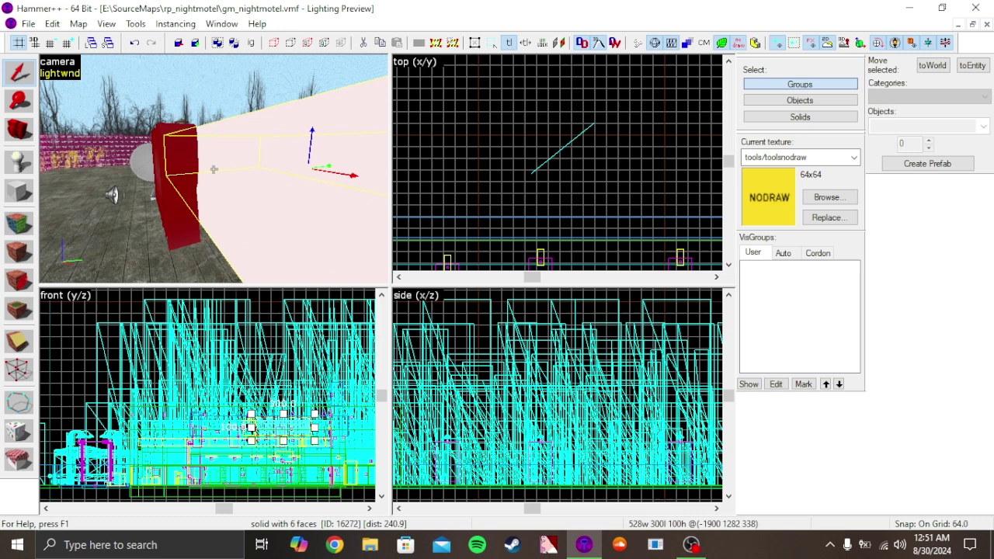
pyautogui.press('s')
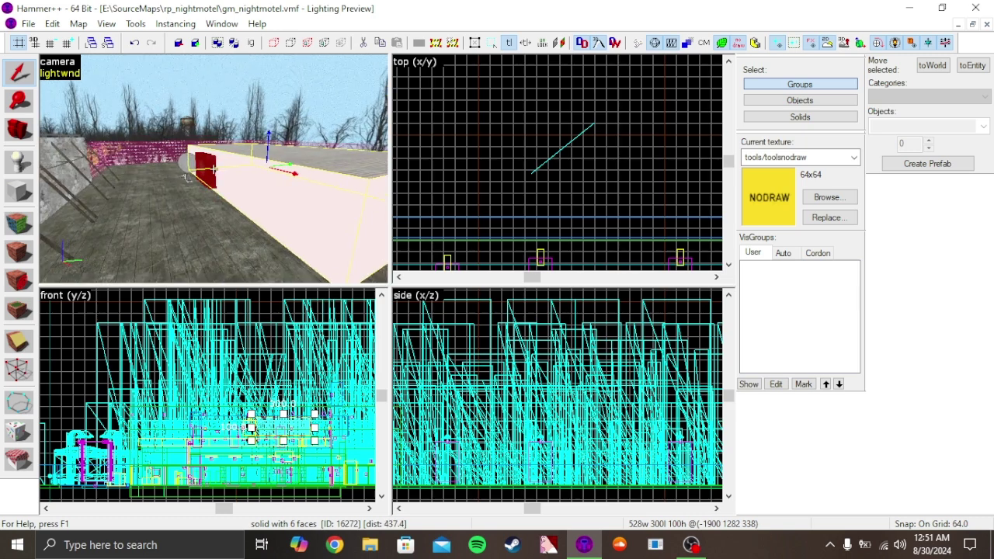
pyautogui.press('w')
pyautogui.press('a')
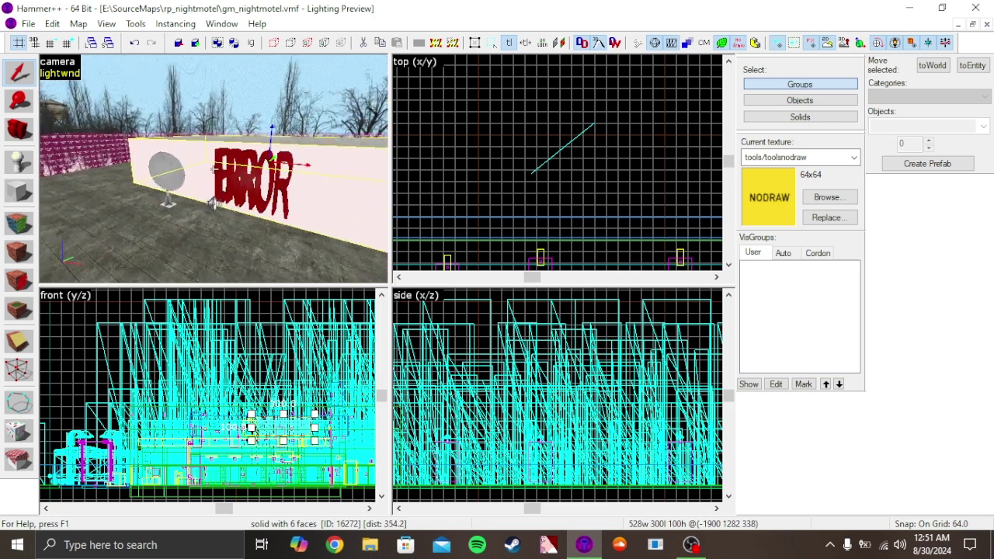
pyautogui.press('s')
pyautogui.press('w')
pyautogui.press('Right')
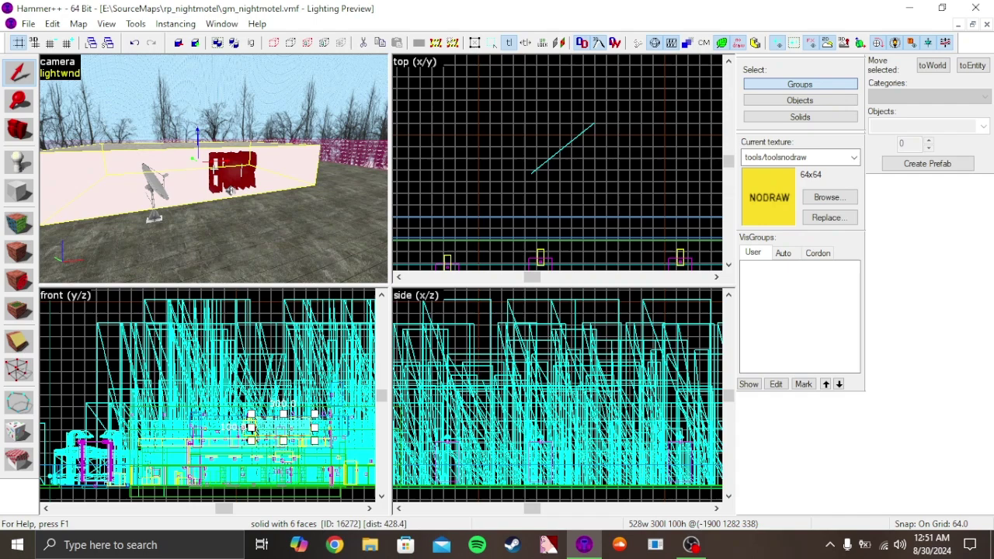
pyautogui.press('d')
pyautogui.press('w')
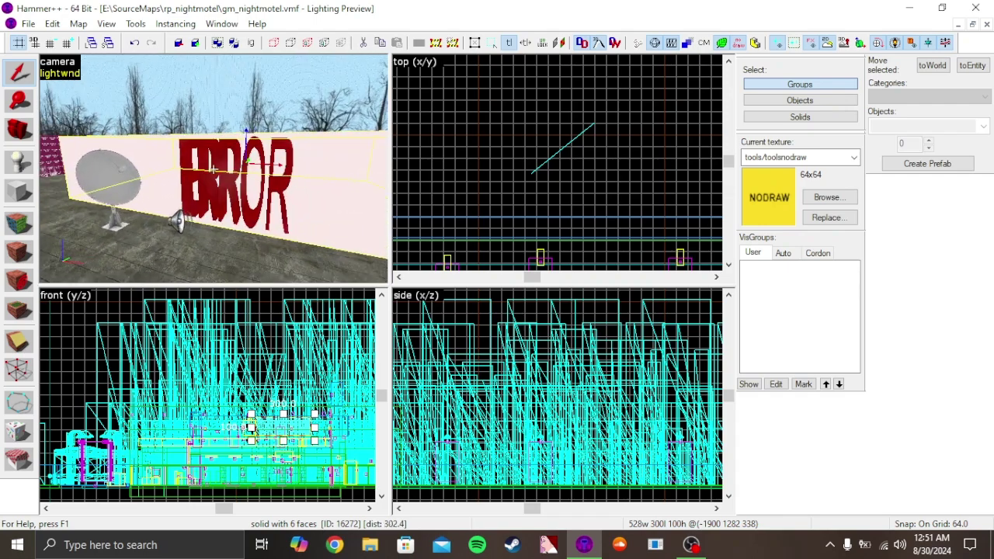
pyautogui.press('d')
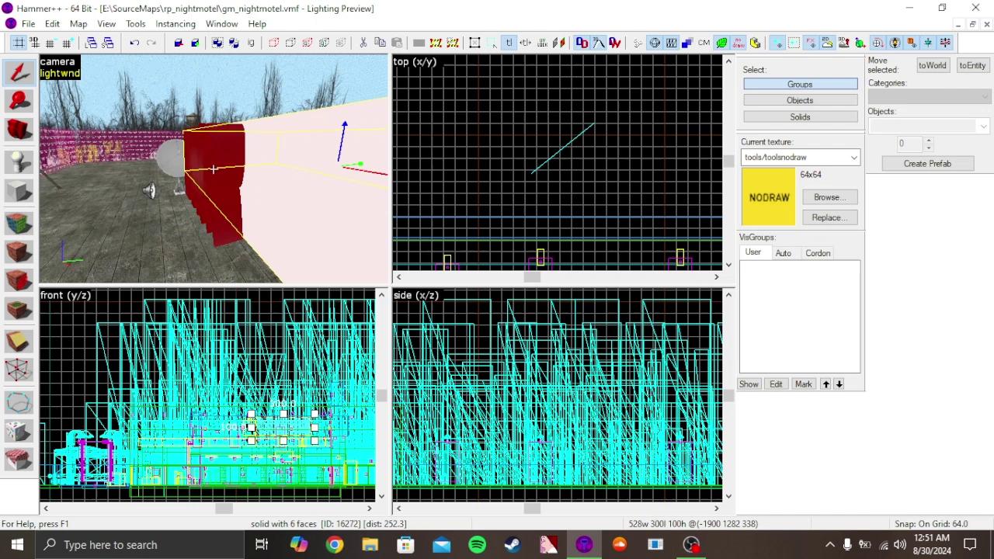
pyautogui.press('s')
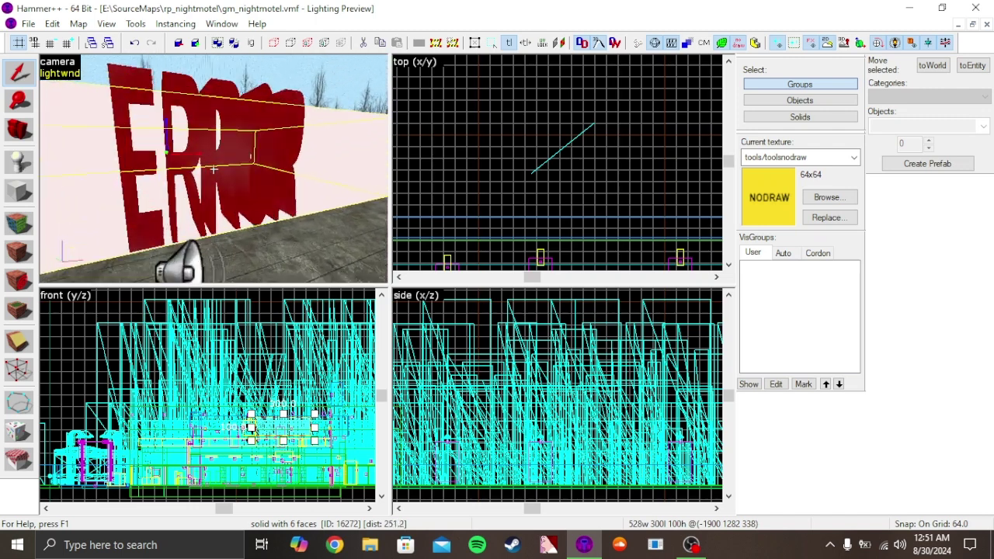
pyautogui.press('a')
pyautogui.press('w')
pyautogui.press('w')
pyautogui.press('w')
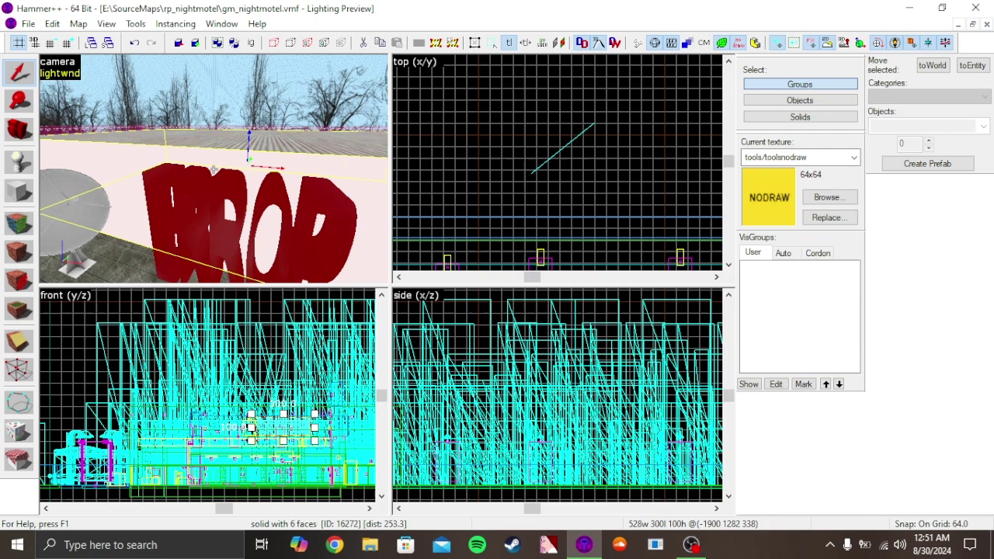
pyautogui.press('s')
pyautogui.press('a')
pyautogui.press('s')
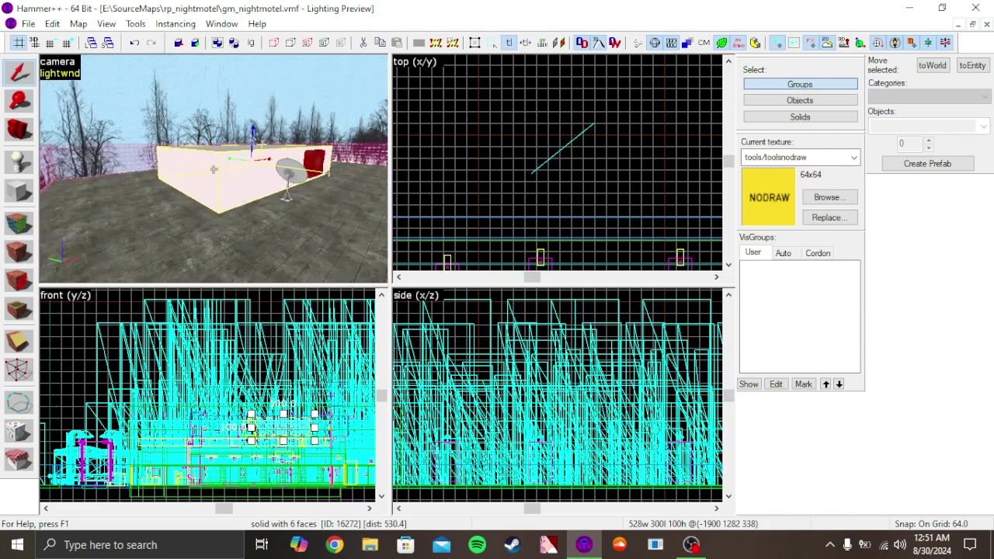
pyautogui.press('w')
pyautogui.press('w')
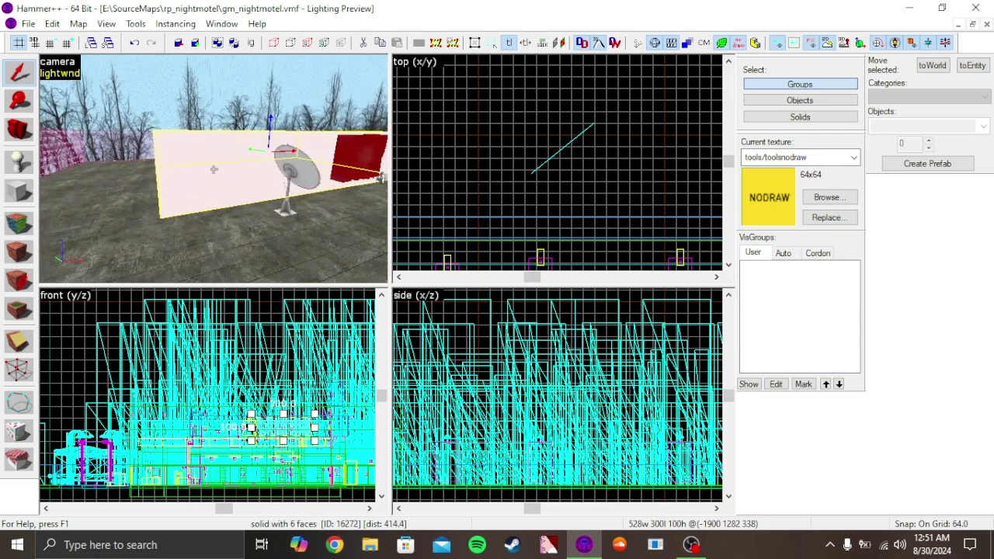
pyautogui.press('a')
pyautogui.press('w')
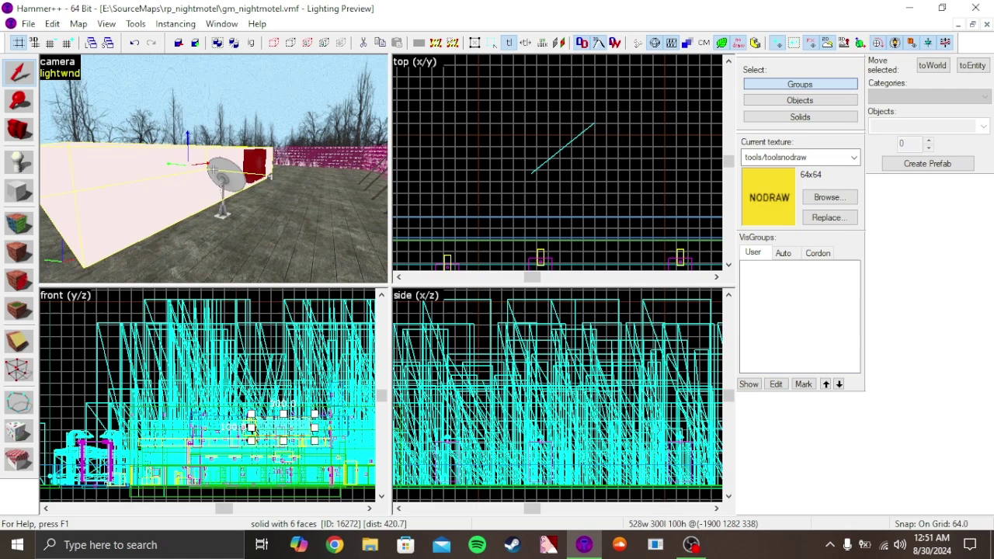
# Inspect the building's street side and sign in the camera view, select the ground beside the road, and return to the rooftop ERROR model
pyautogui.press('d')
pyautogui.press('Left')
pyautogui.press('w')
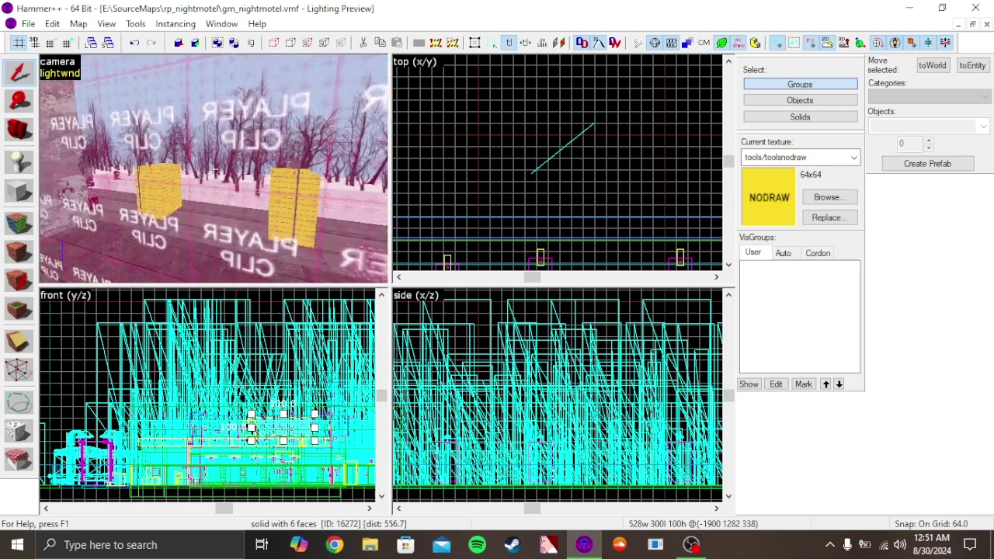
pyautogui.press('Down')
pyautogui.press('w')
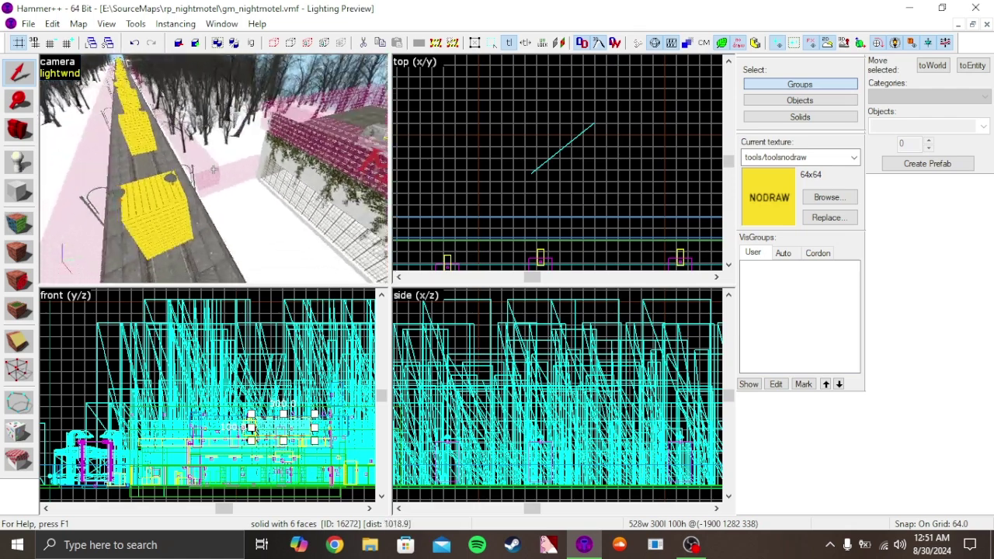
pyautogui.click(213, 169)
pyautogui.press('z')
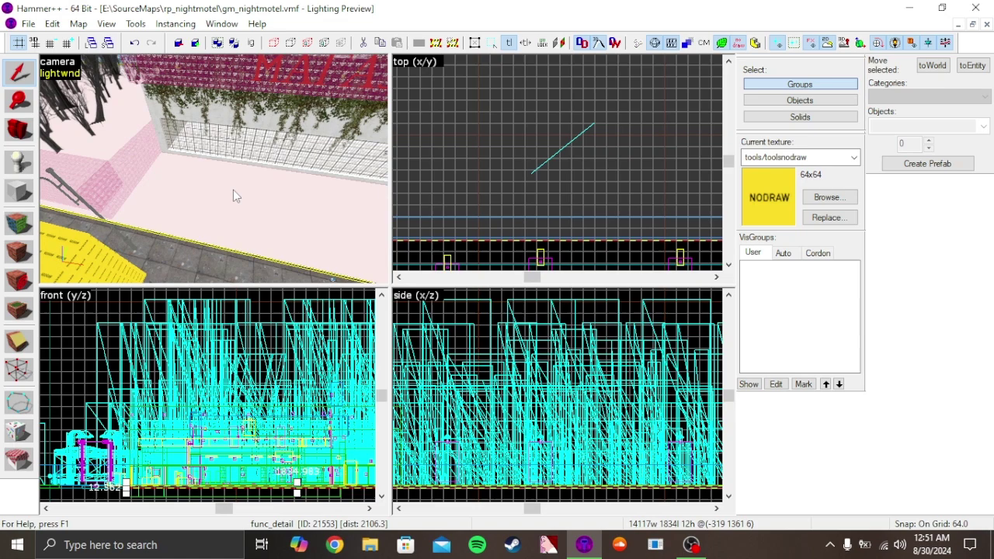
pyautogui.press('z')
pyautogui.press('w')
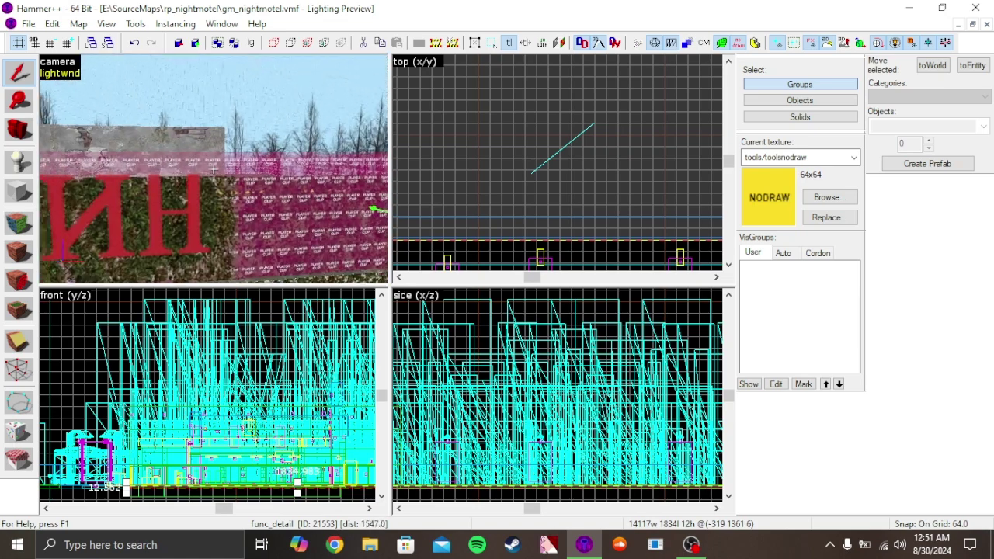
pyautogui.press('a')
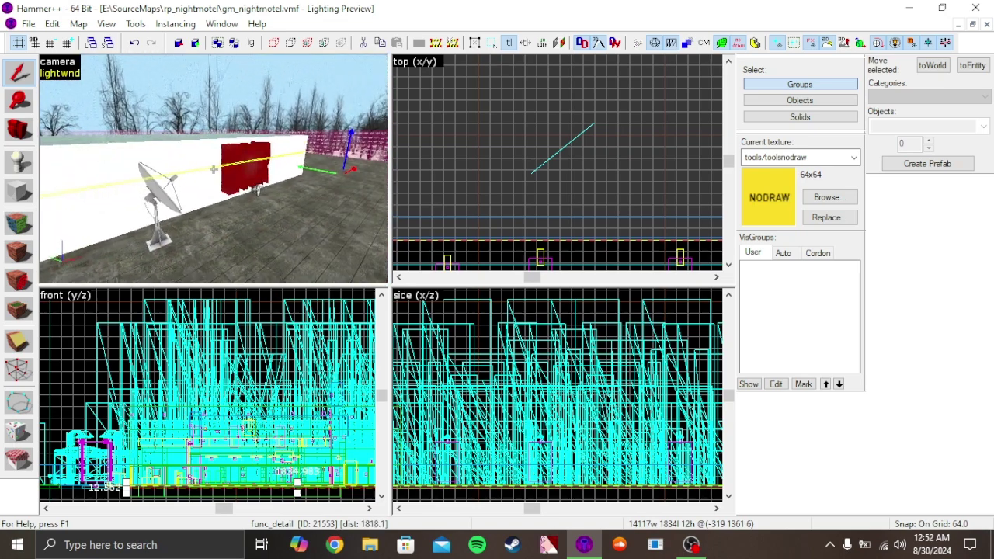
pyautogui.press('a')
pyautogui.press('z')
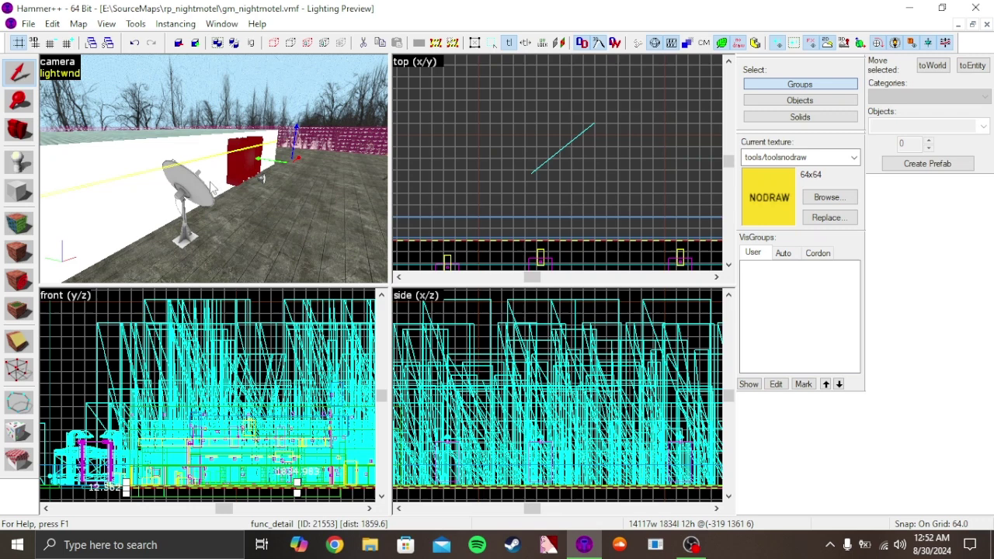
# Save the gm_nightmotel.vmf map and exit the map editor
pyautogui.click(29, 23)
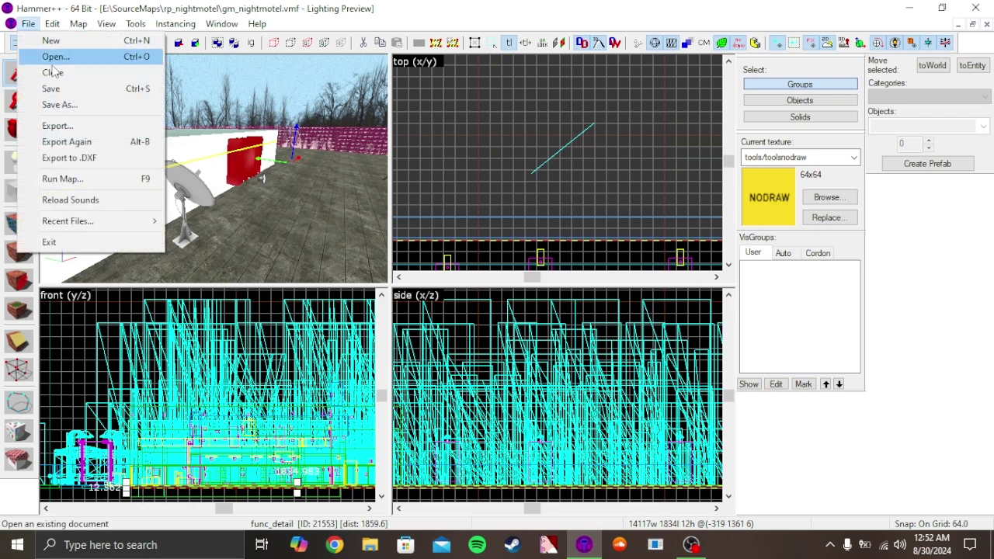
pyautogui.click(54, 88)
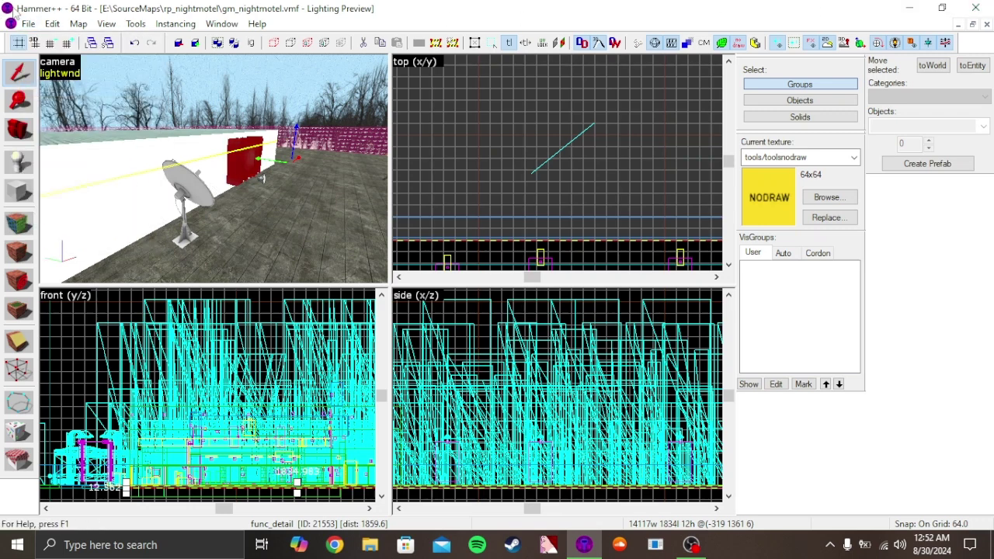
pyautogui.click(28, 23)
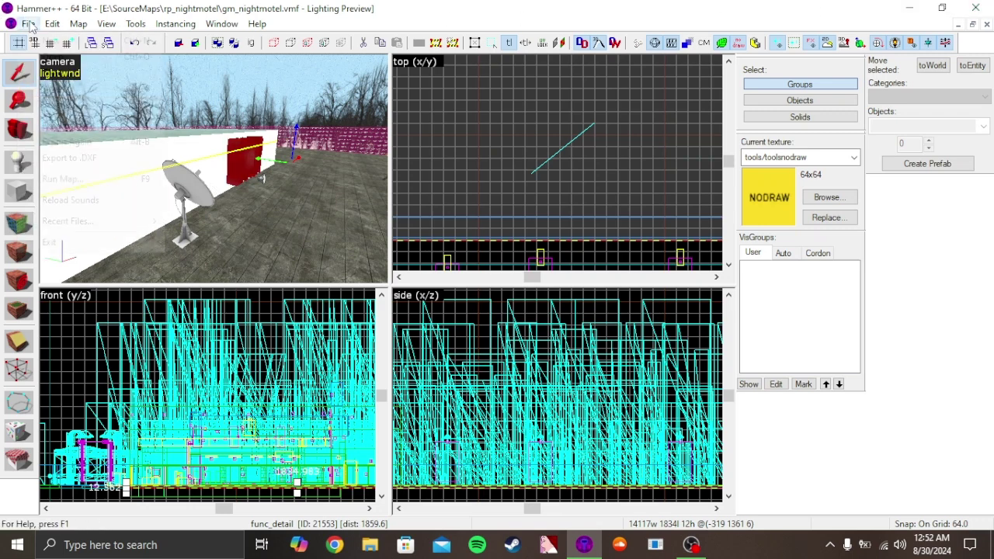
pyautogui.click(90, 246)
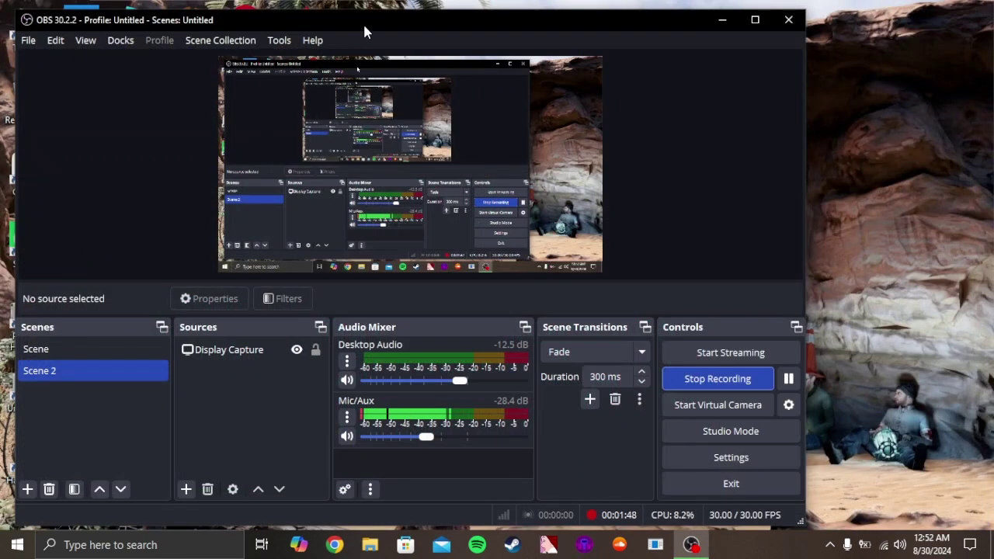
# Move the OBS window aside, switch to File Explorer and open Steam\steamapps\common on Local Disk (E:)
pyautogui.moveTo(364, 25); pyautogui.dragTo(558, 39)
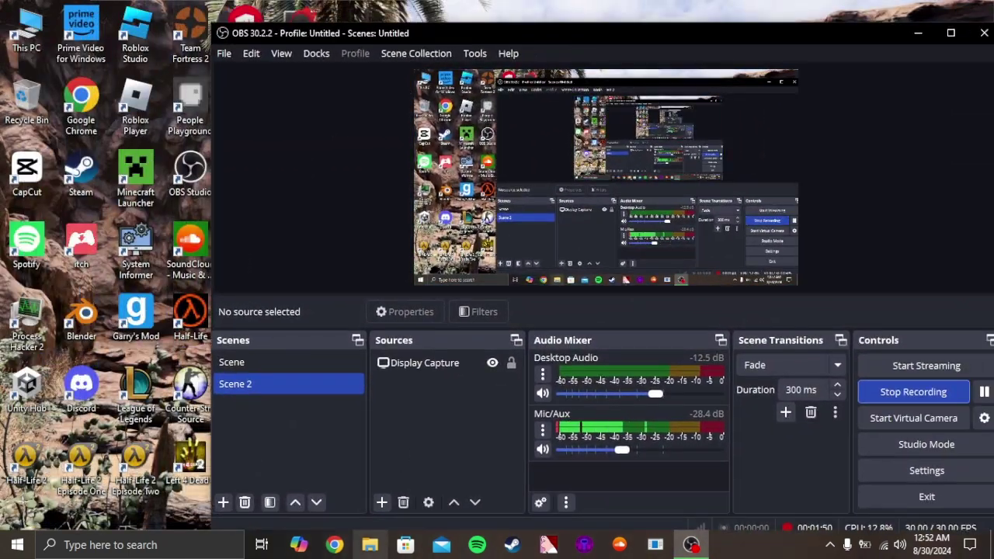
pyautogui.click(369, 548)
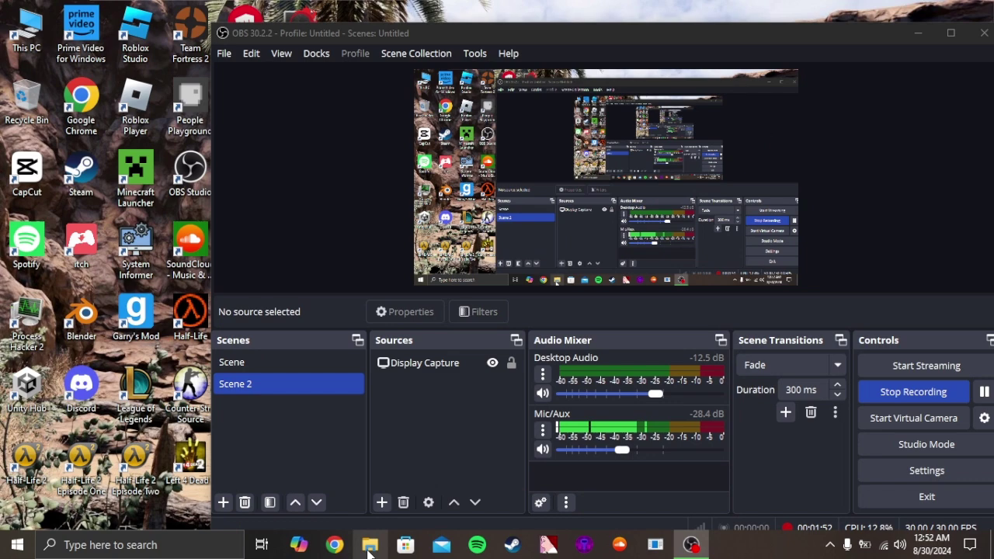
pyautogui.scroll(-3, 49, 327)
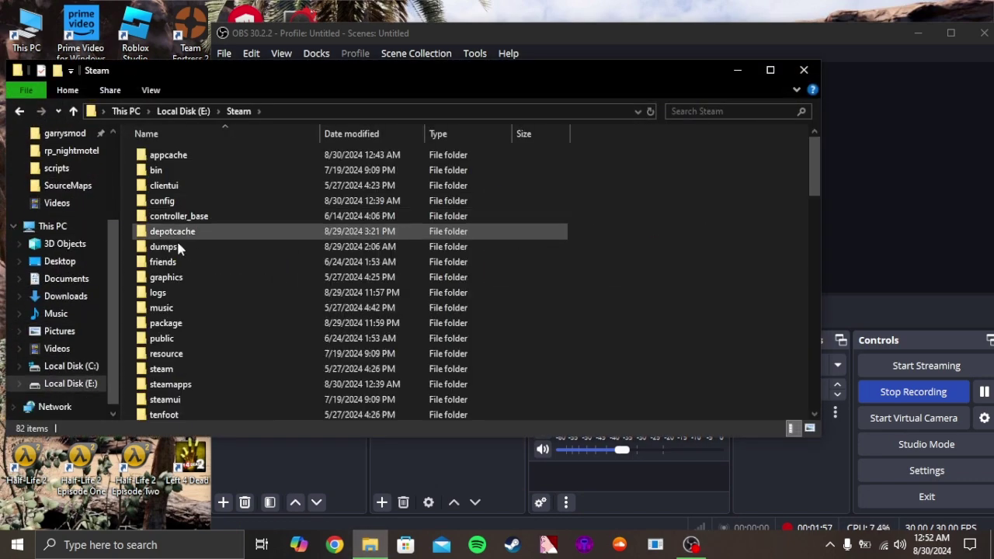
pyautogui.scroll(-2, 229, 248)
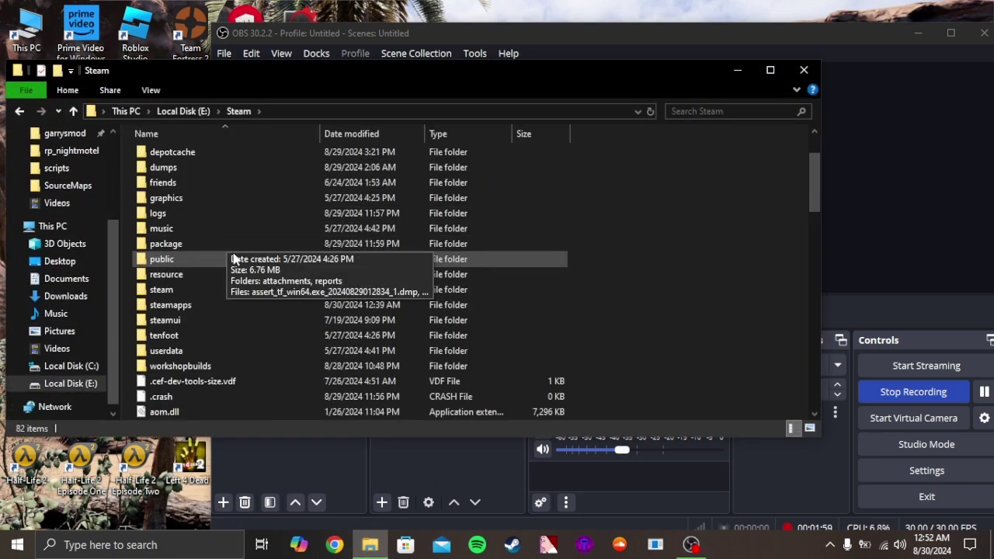
pyautogui.scroll(-3, 233, 258)
pyautogui.scroll(1, 233, 257)
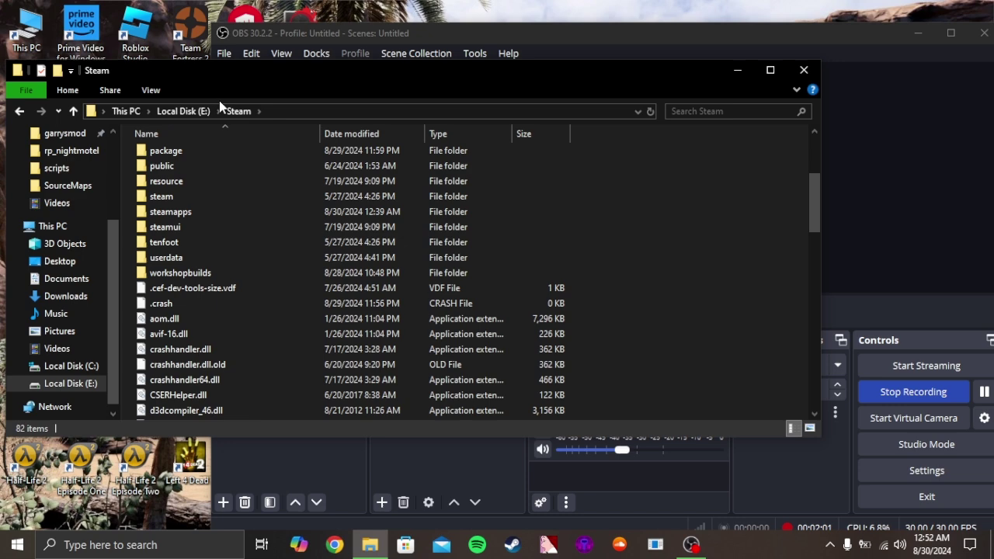
pyautogui.doubleClick(165, 212)
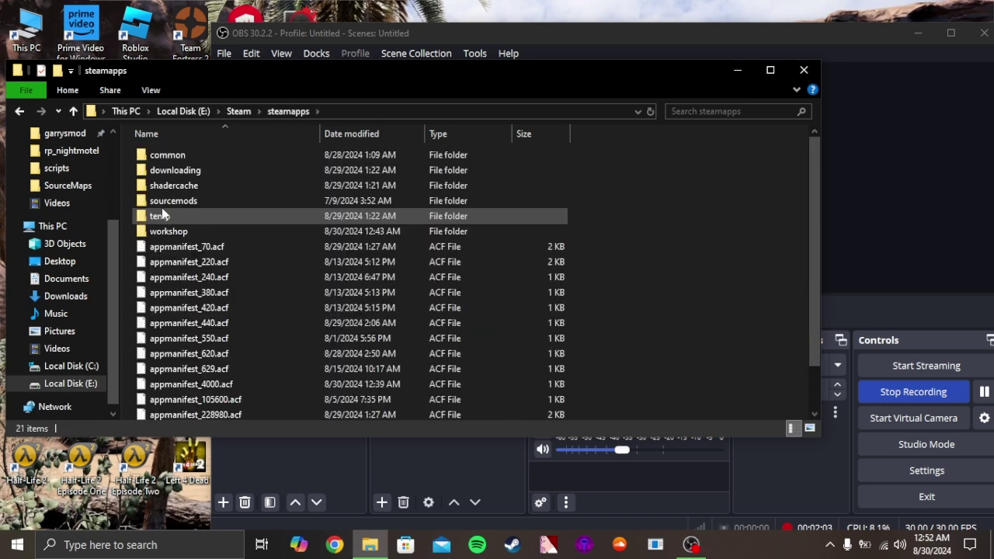
pyautogui.doubleClick(171, 157)
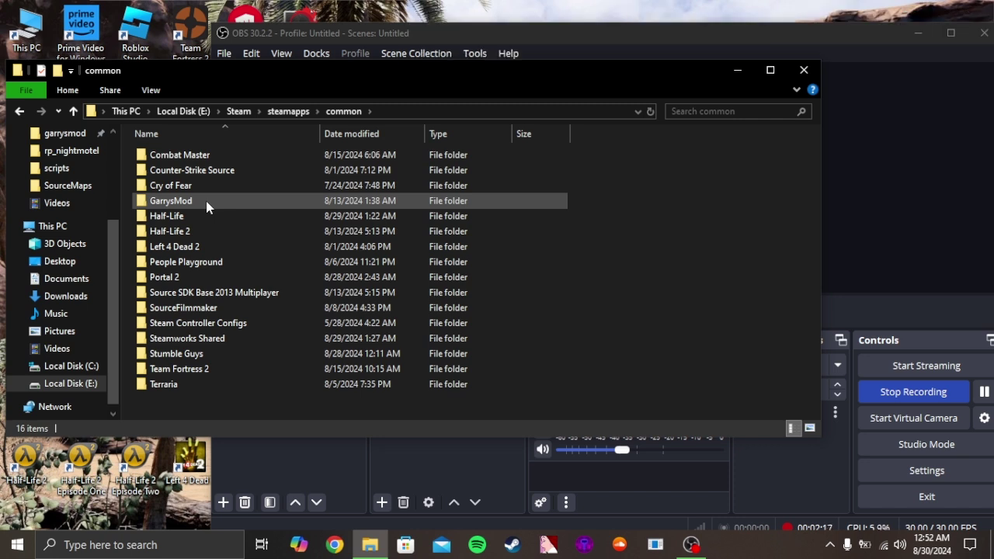
# Select the GarrysMod folder inside the common folder, leaving its name unedited
pyautogui.click(206, 201)
pyautogui.click(154, 201)
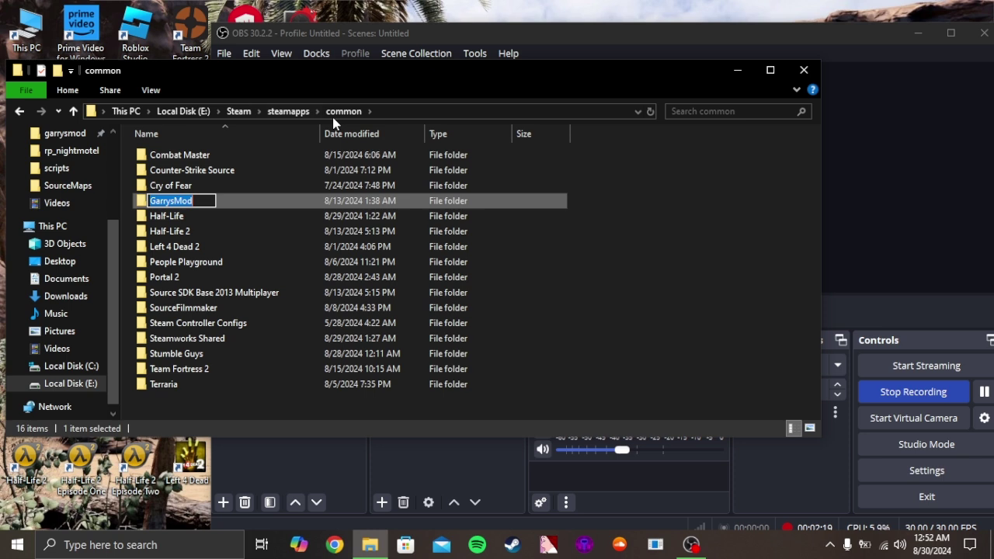
pyautogui.click(265, 198)
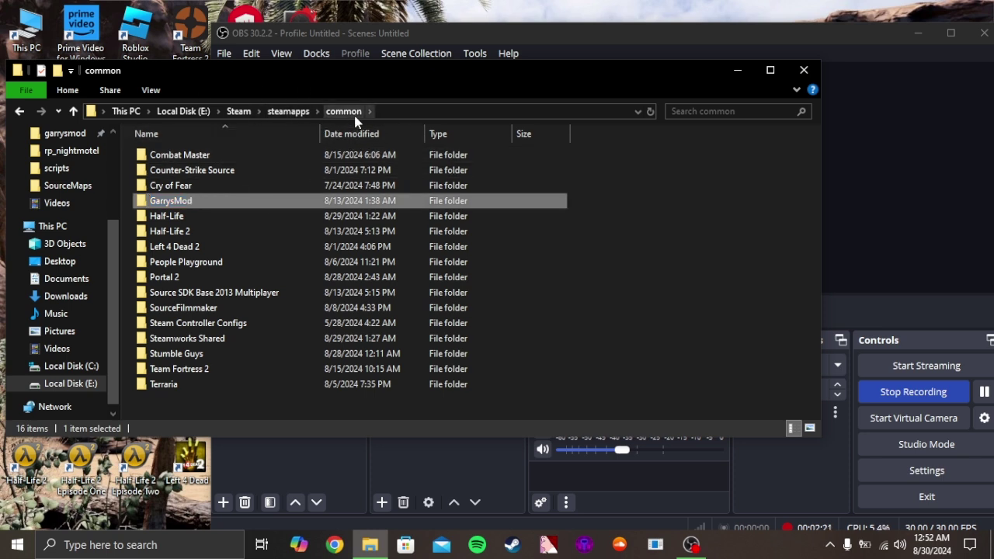
# Open the cfg folder inside GarrysMod\garrysmod and locate the mount.cfg file
pyautogui.doubleClick(168, 203)
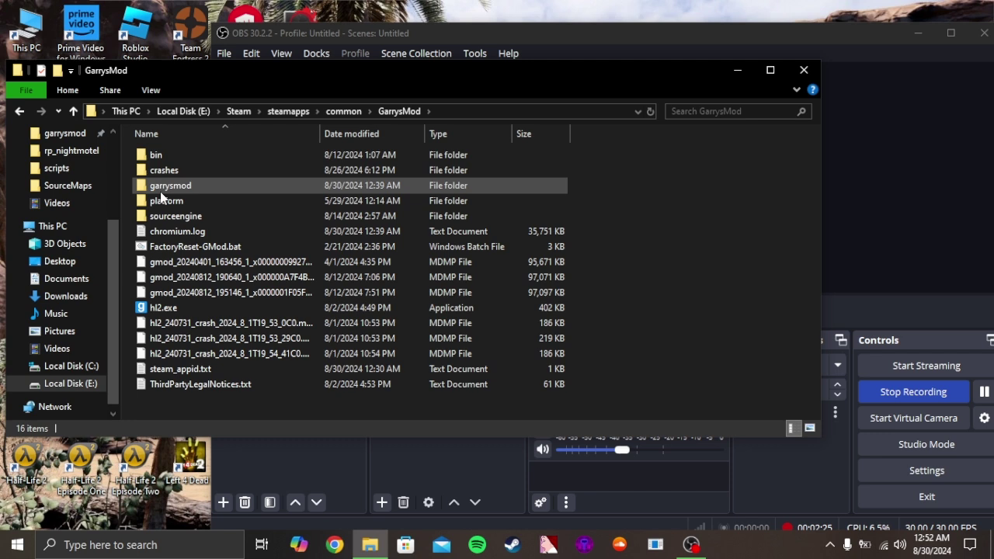
pyautogui.doubleClick(159, 188)
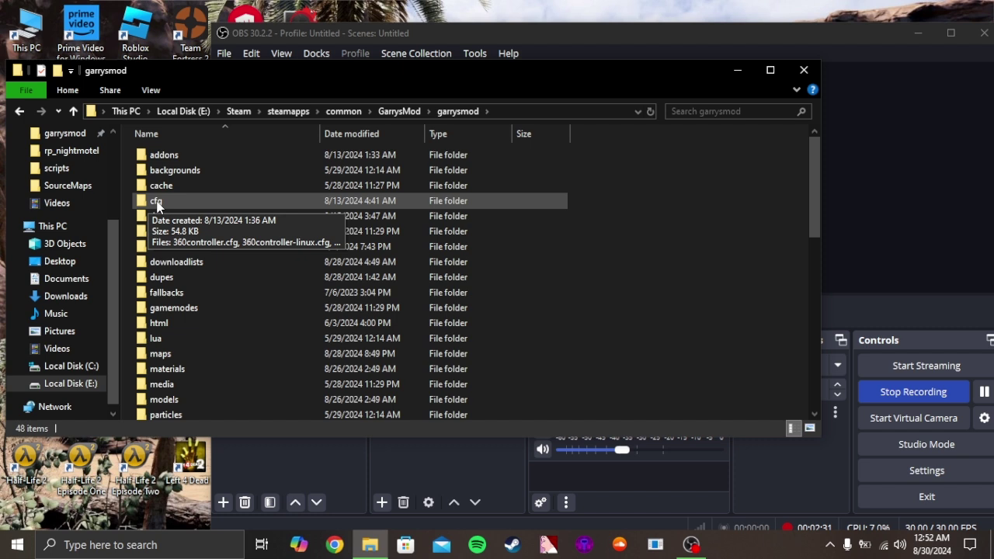
pyautogui.doubleClick(158, 203)
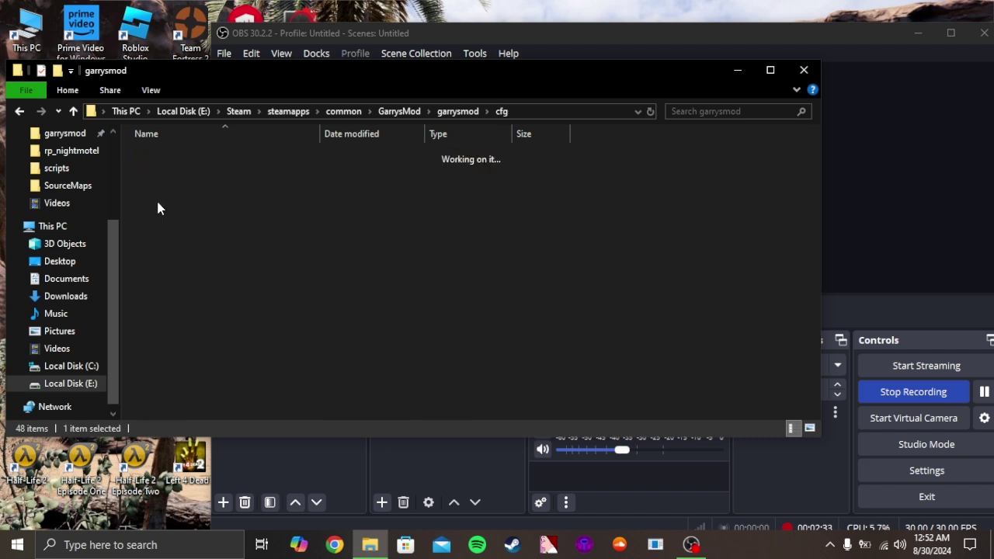
pyautogui.scroll(-1, 167, 248)
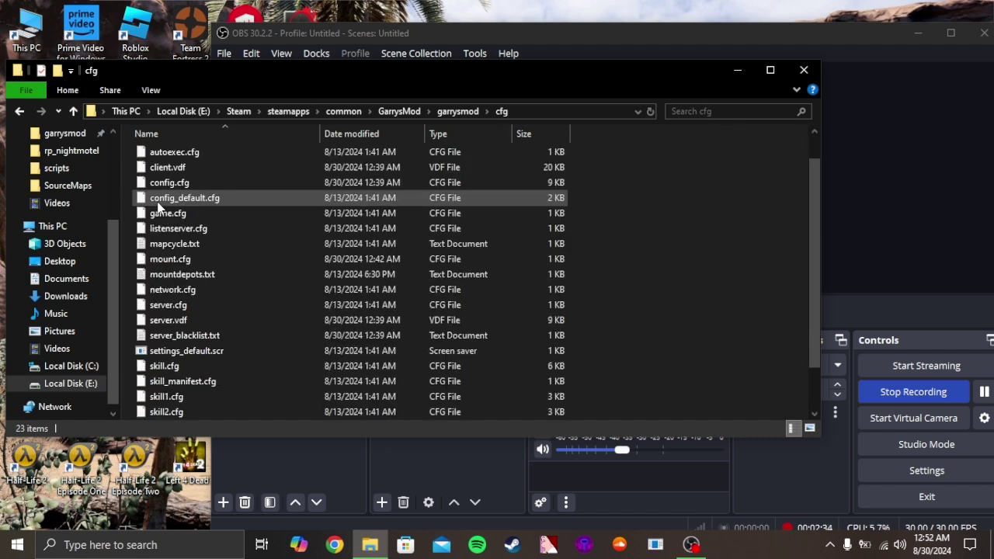
# Open mount.cfg for editing in Notepad++ and maximize the editor window
pyautogui.click(164, 261)
pyautogui.rightClick(165, 261)
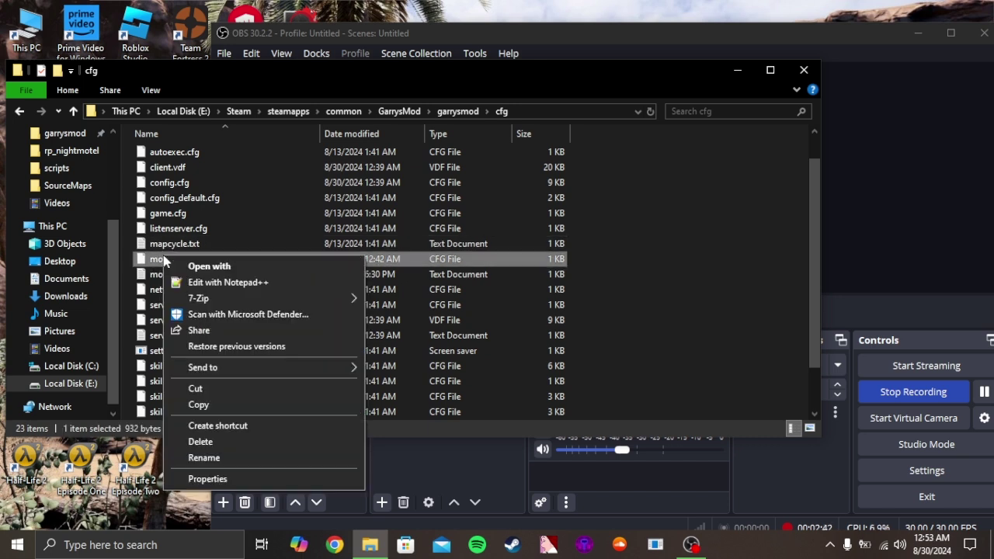
pyautogui.click(221, 284)
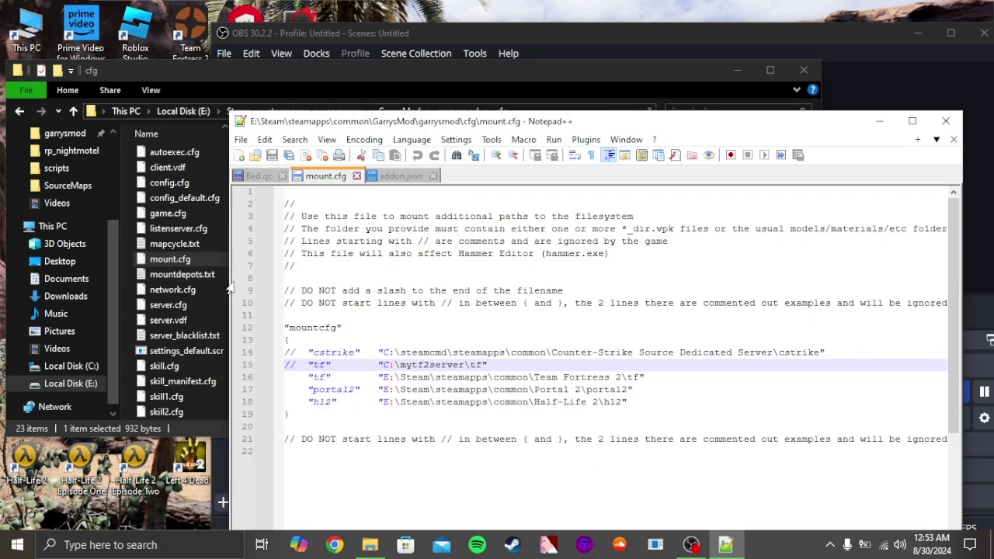
pyautogui.moveTo(667, 124); pyautogui.dragTo(487, 91)
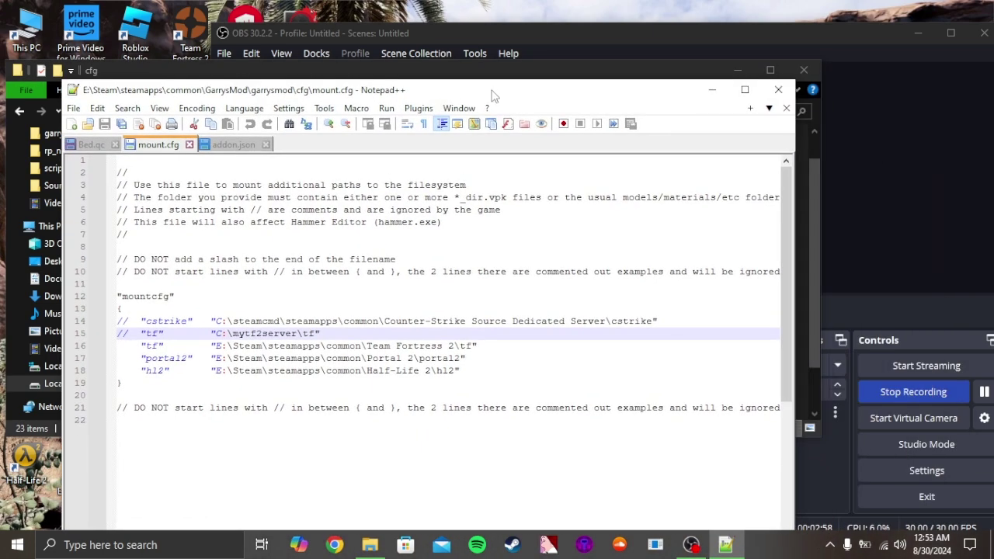
pyautogui.click(733, 89)
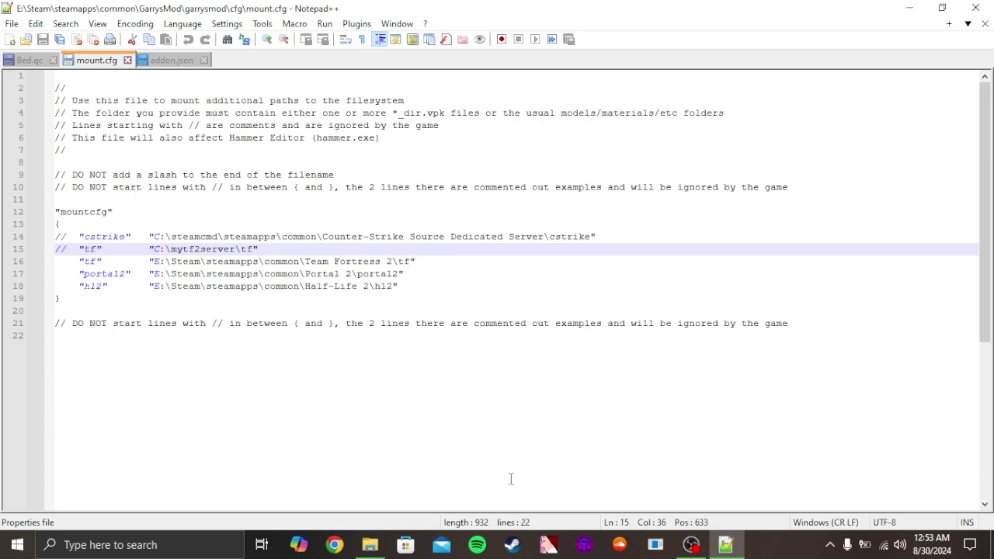
# Switch to Steam and show the Counter-Strike: Source page in the library, with its game options within view
pyautogui.click(522, 550)
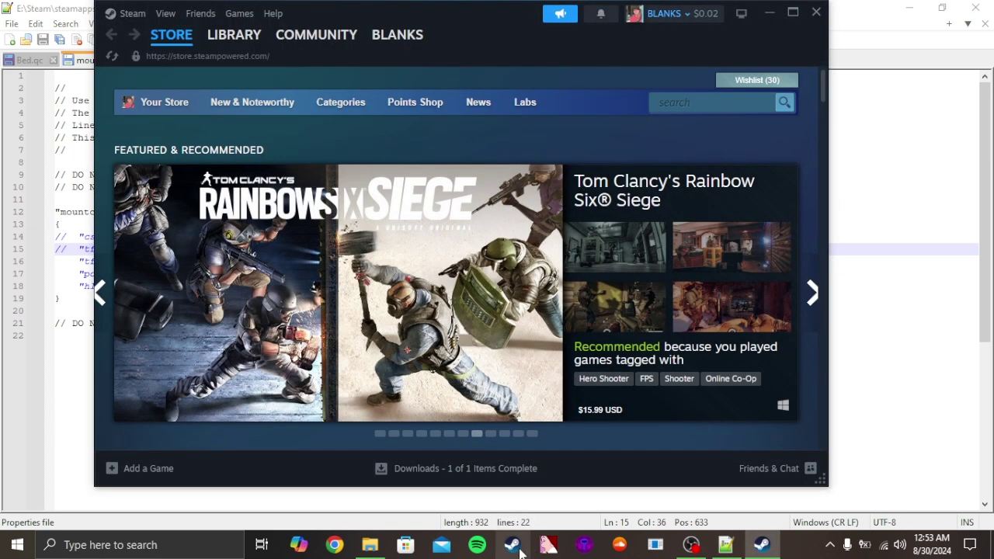
pyautogui.moveTo(229, 36)
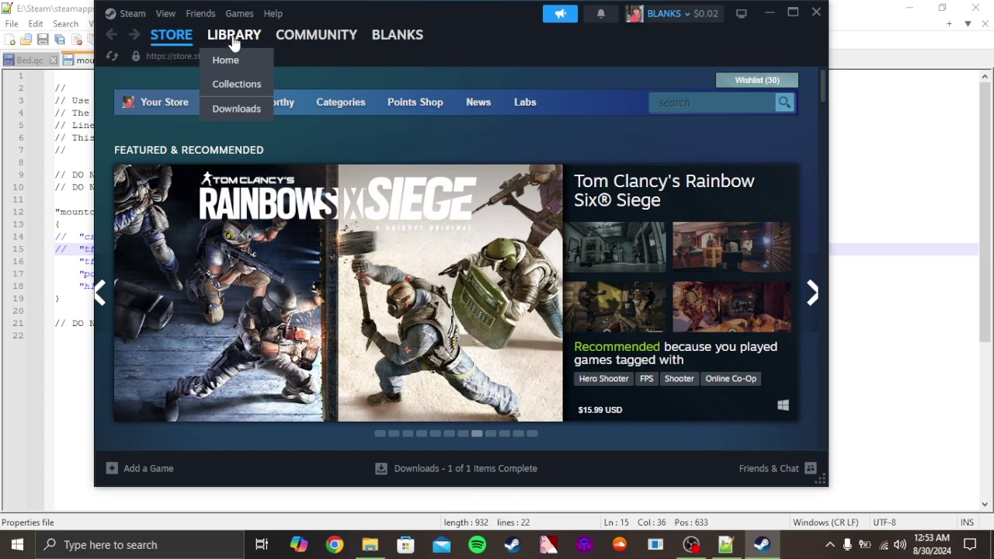
pyautogui.click(232, 39)
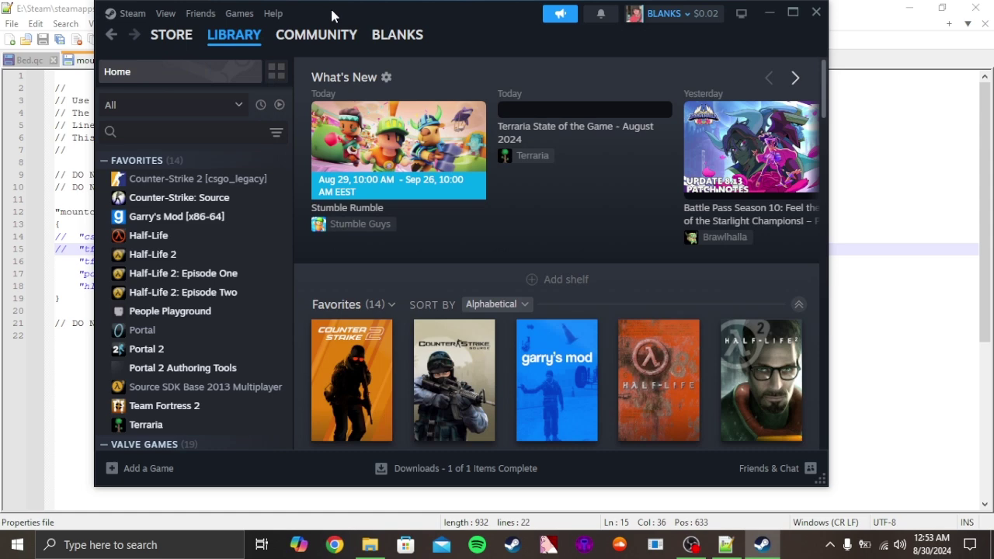
pyautogui.moveTo(333, 16); pyautogui.dragTo(537, 43)
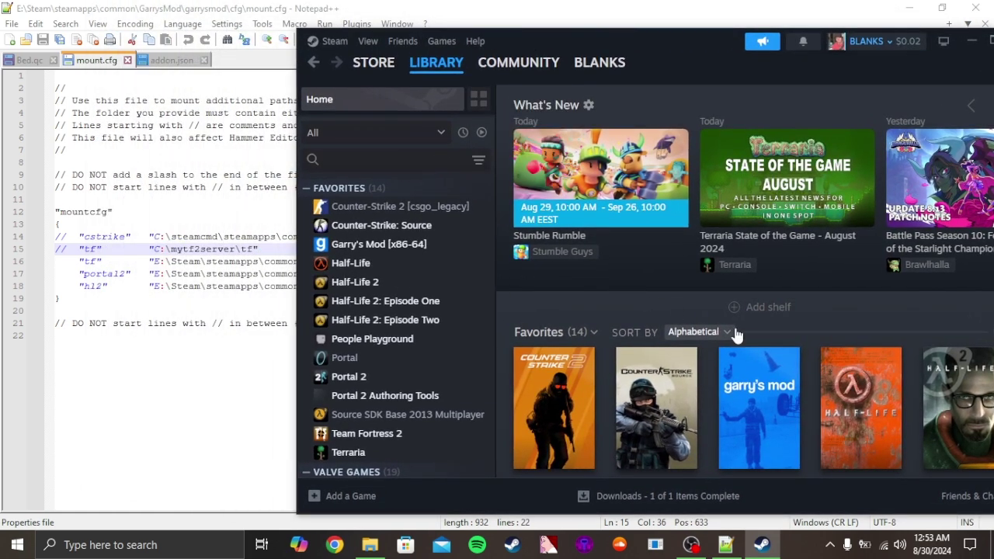
pyautogui.click(365, 226)
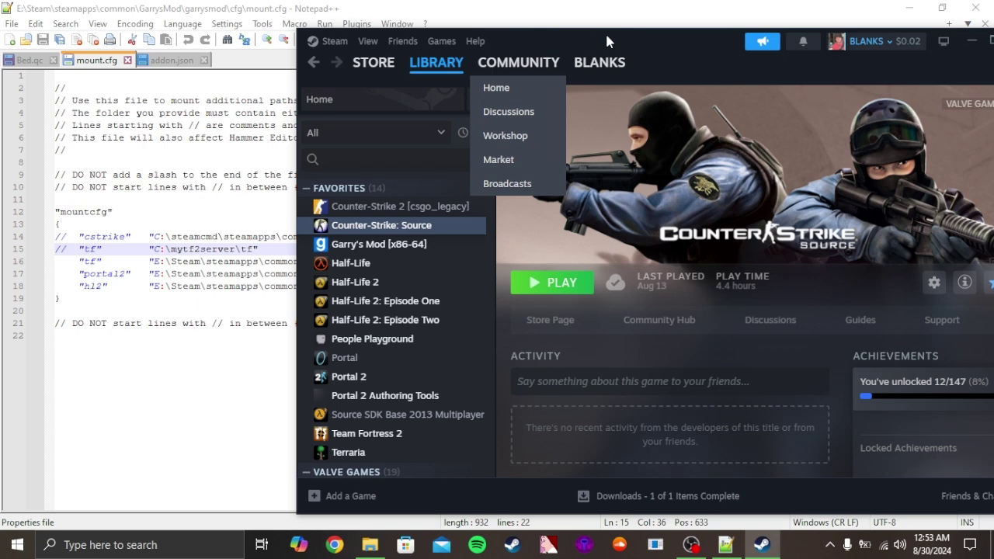
pyautogui.moveTo(606, 36); pyautogui.dragTo(496, 23)
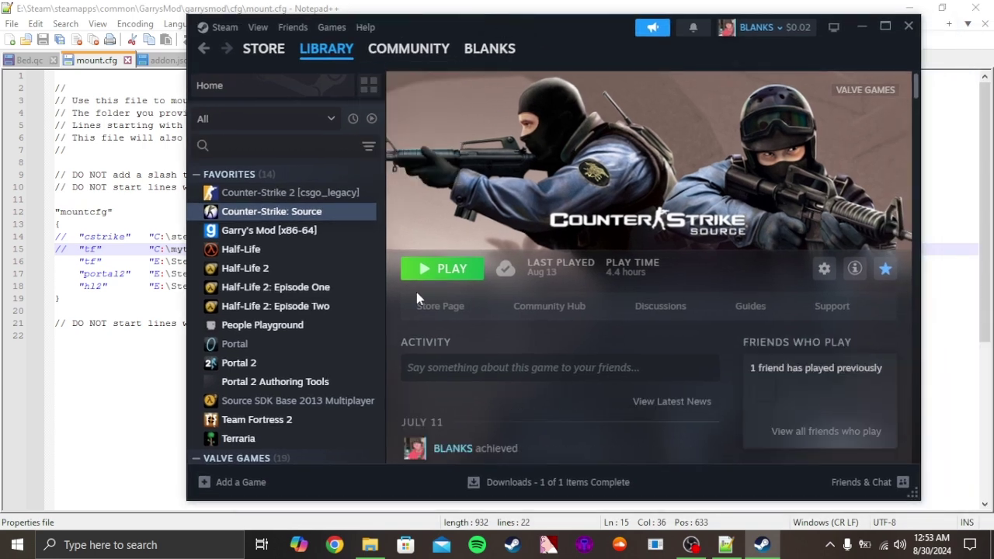
# Browse the local files of Counter-Strike: Source from Steam and move the File Explorer window aside
pyautogui.click(819, 274)
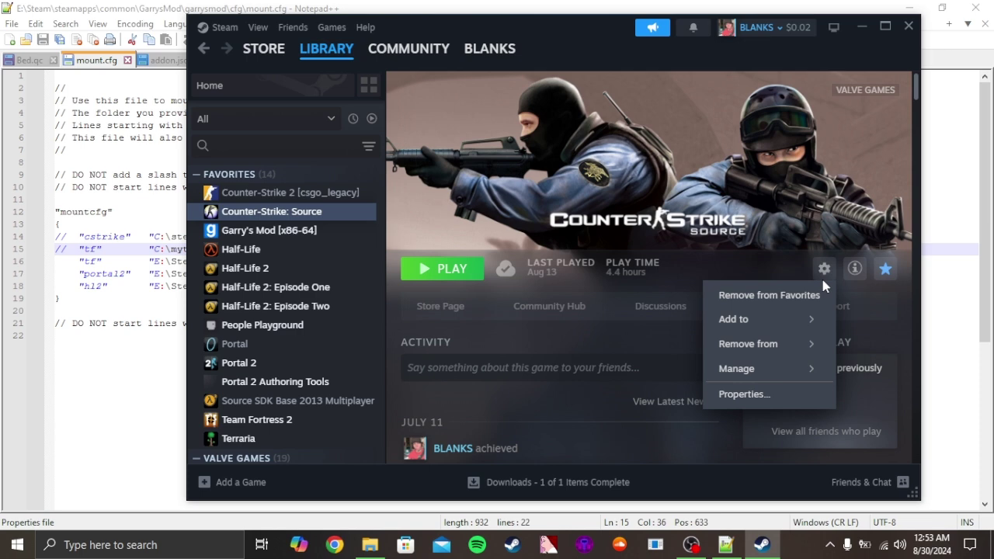
pyautogui.moveTo(796, 369)
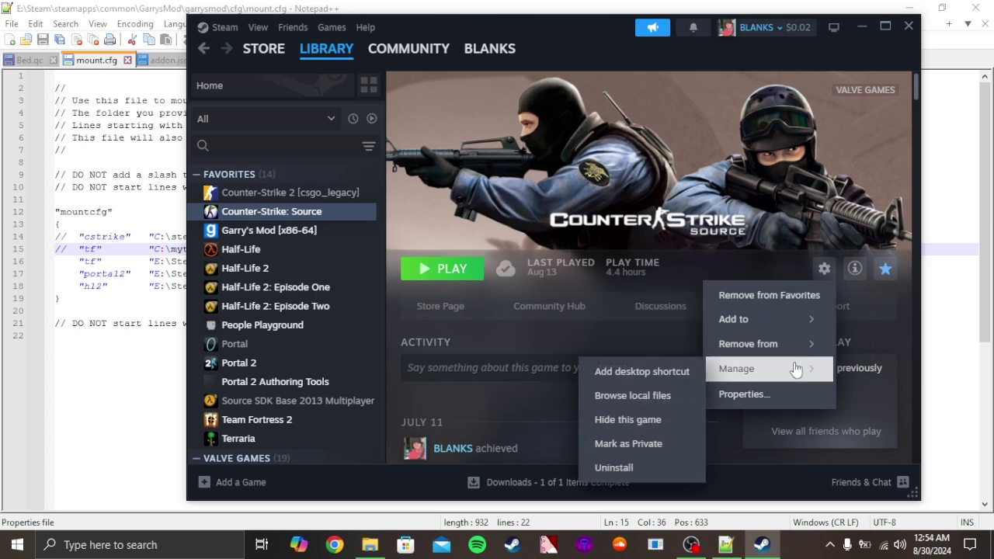
pyautogui.click(823, 273)
pyautogui.click(821, 272)
pyautogui.moveTo(734, 370)
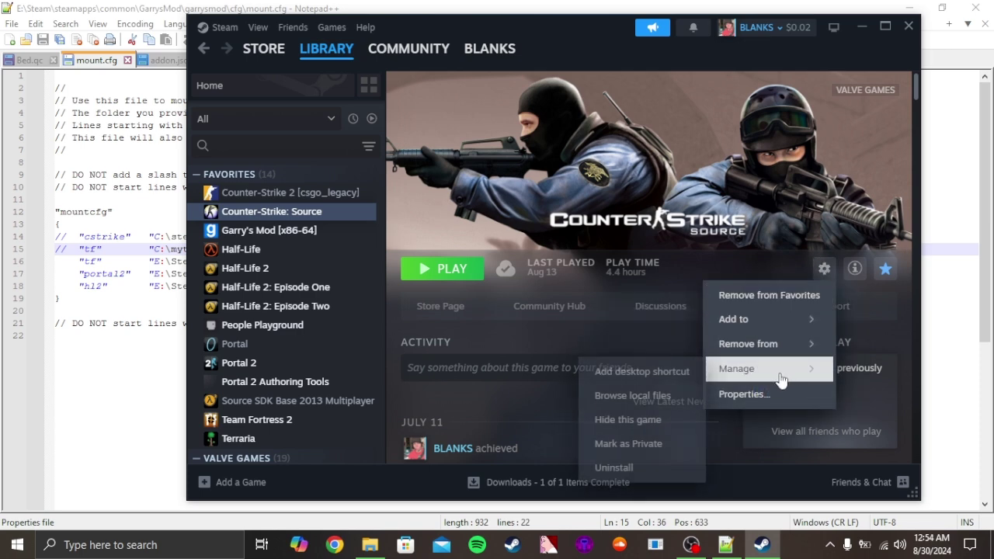
pyautogui.click(638, 398)
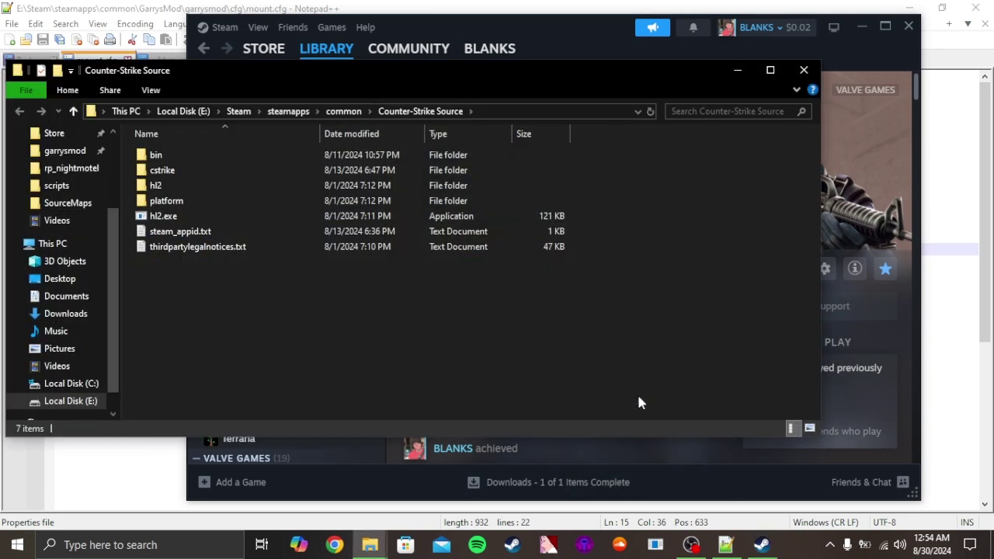
pyautogui.moveTo(204, 76); pyautogui.dragTo(481, 76)
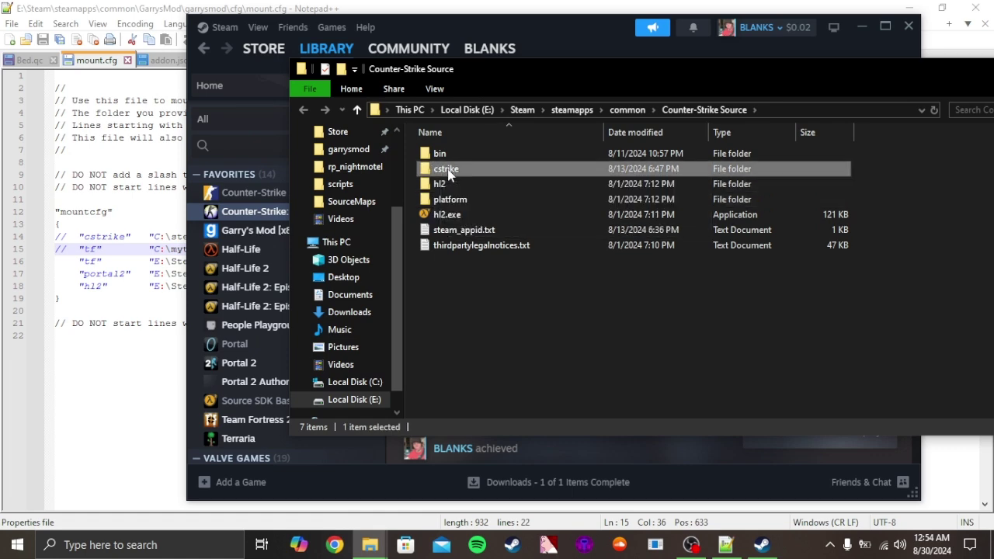
# Open the cstrike folder, copy its full path and move the window aside
pyautogui.doubleClick(446, 170)
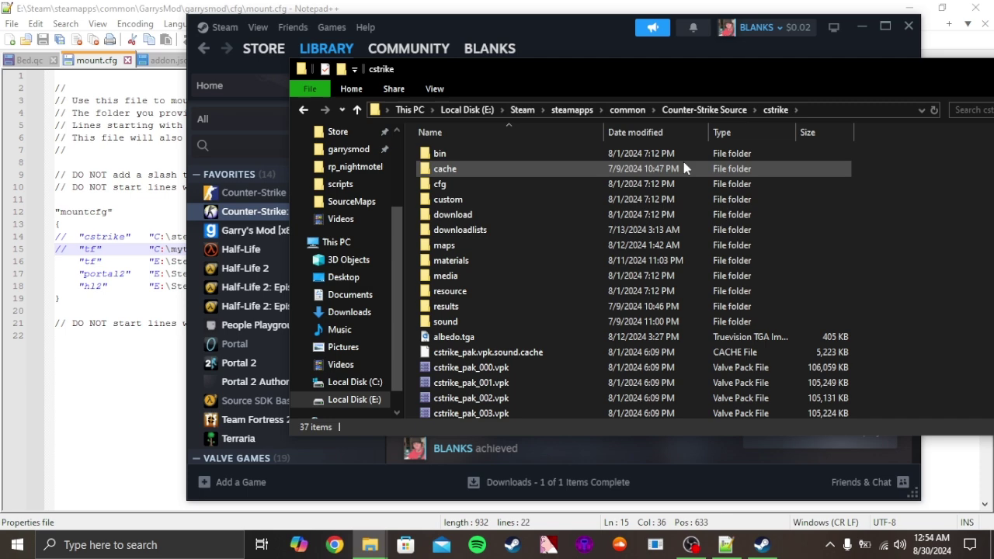
pyautogui.moveTo(746, 68); pyautogui.dragTo(542, 81)
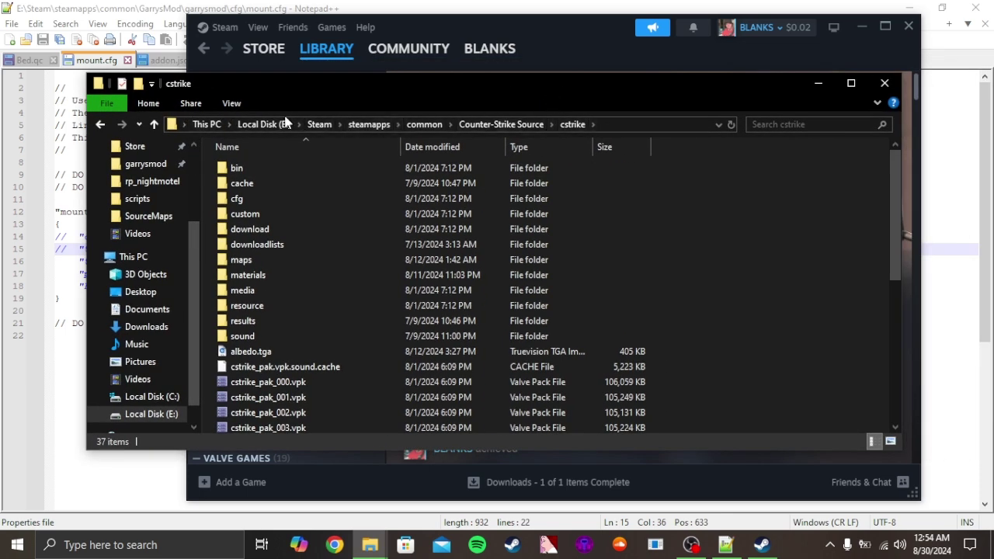
pyautogui.click(629, 123)
pyautogui.rightClick(362, 124)
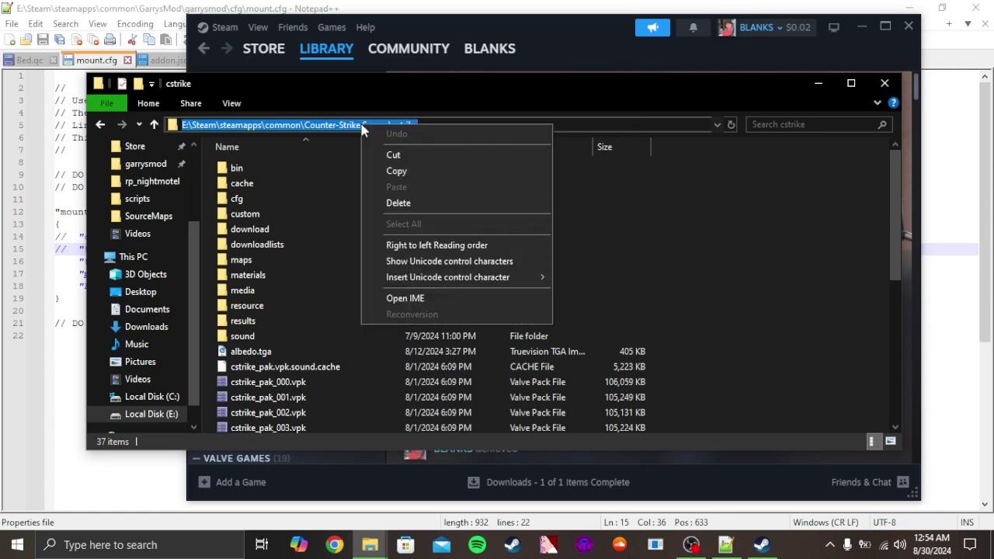
pyautogui.click(395, 170)
pyautogui.moveTo(373, 83); pyautogui.dragTo(598, 89)
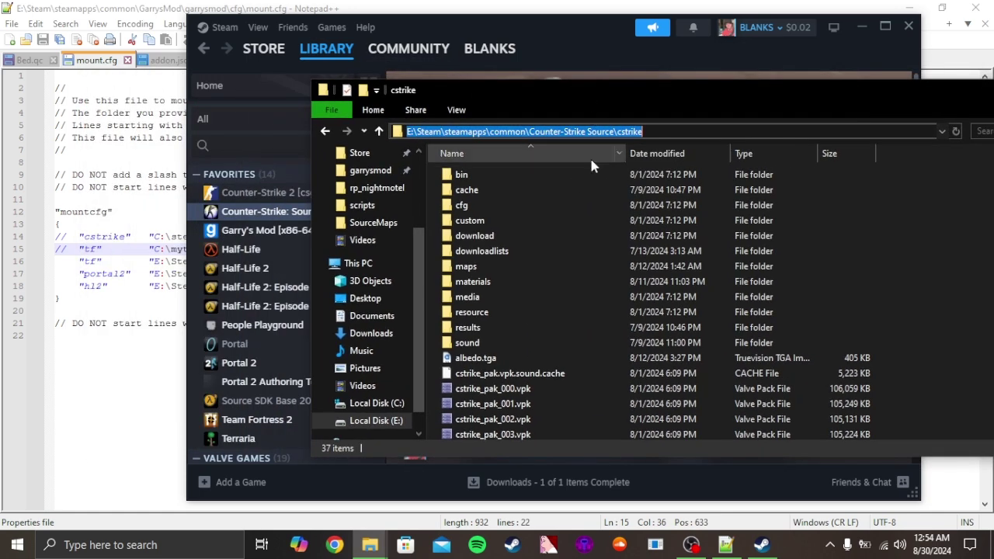
# Switch back to Notepad++ and add an empty line below the "hl2" entry in mount.cfg
pyautogui.click(726, 547)
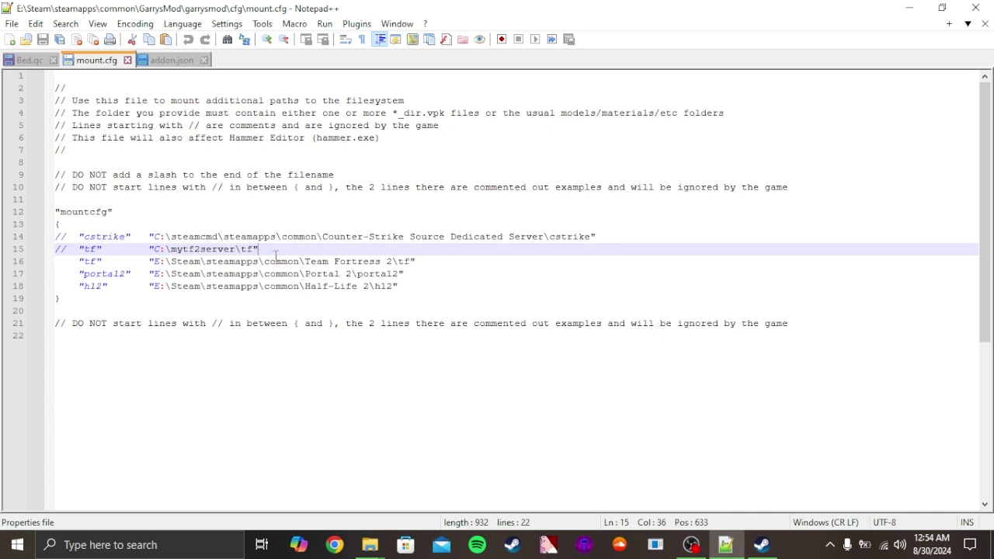
pyautogui.press('Return')
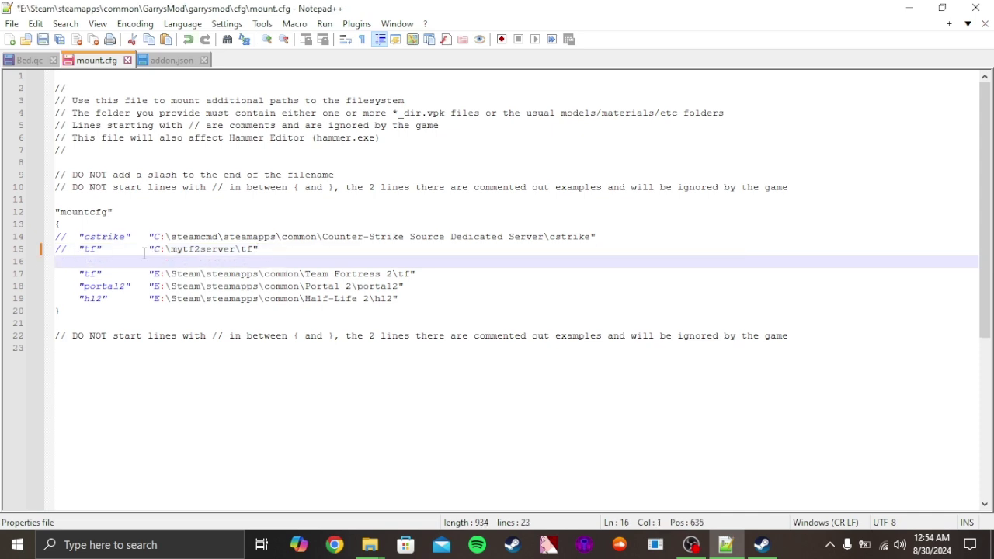
pyautogui.press('BackSpace')
pyautogui.click(402, 286)
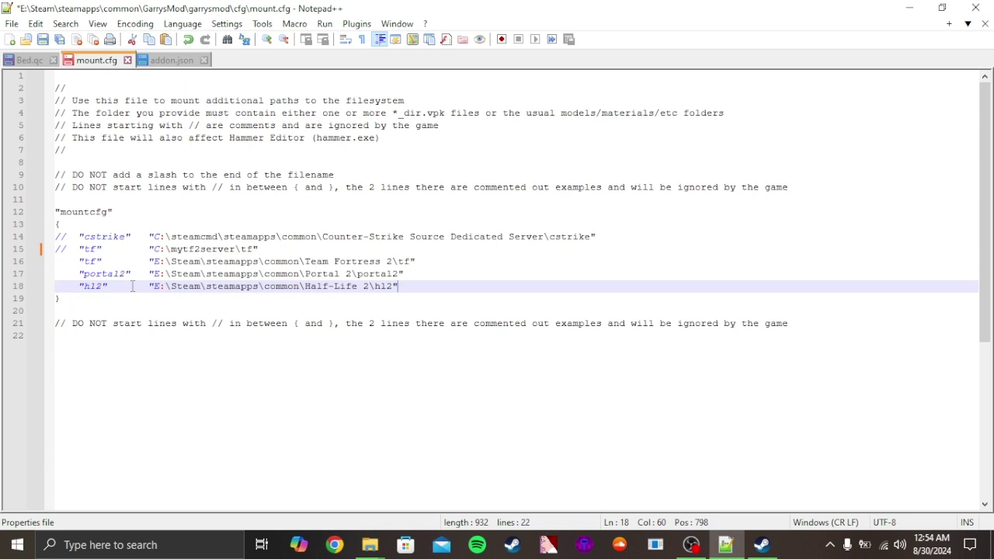
pyautogui.press('Return')
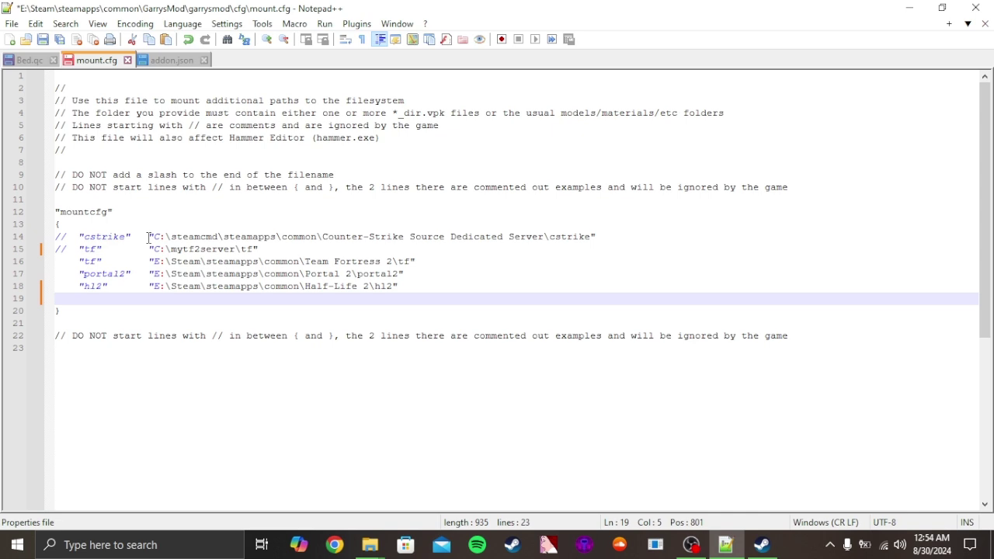
# Indent the new line below the "hl2" entry, add an empty pair of double quotes and place the cursor between them
pyautogui.click(261, 250)
pyautogui.click(152, 288)
pyautogui.click(152, 298)
pyautogui.press('BackSpace')
pyautogui.press('Tab')
pyautogui.write('""')
pyautogui.click(83, 297)
# Switch to the cstrike File Explorer window, return to the common folder and examine the Left 4 Dead 2, Team Fortress 2 and Half-Life 2 folders
pyautogui.moveTo(371, 543)
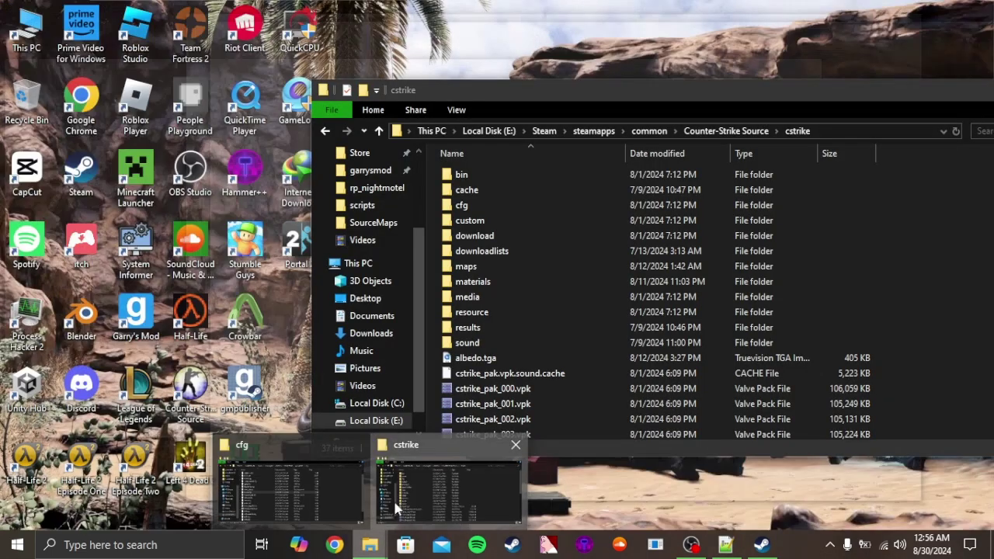
pyautogui.click(392, 498)
pyautogui.moveTo(666, 92); pyautogui.dragTo(576, 102)
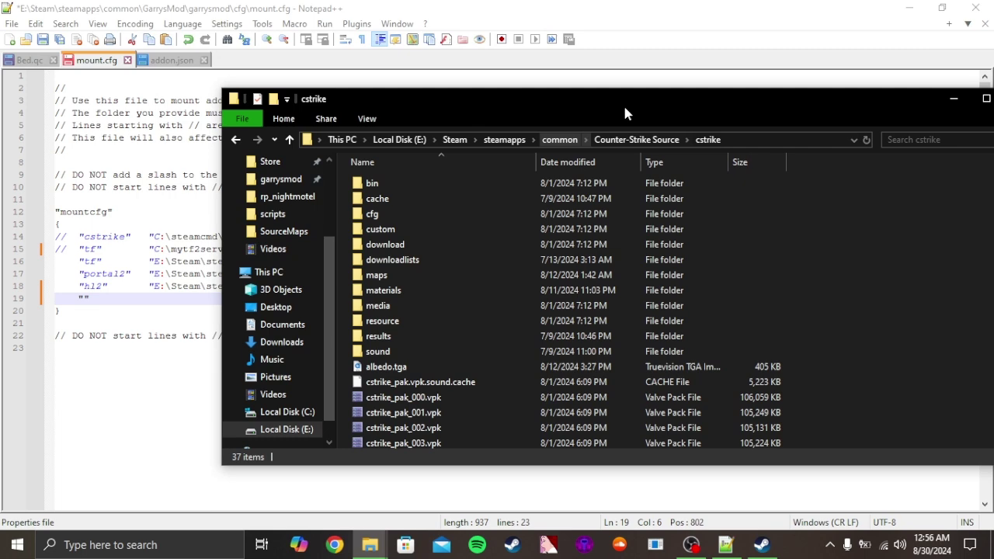
pyautogui.moveTo(624, 112); pyautogui.dragTo(553, 101)
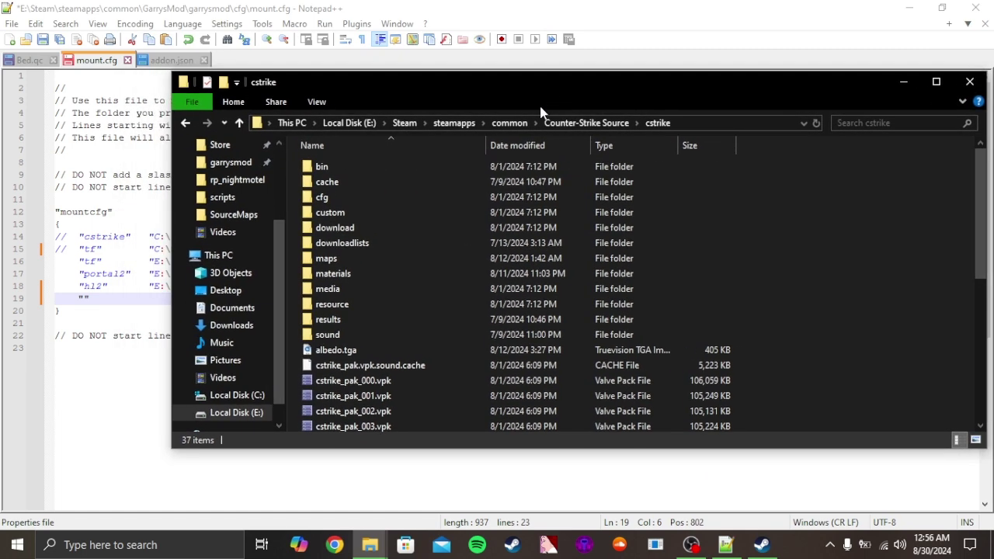
pyautogui.click(509, 123)
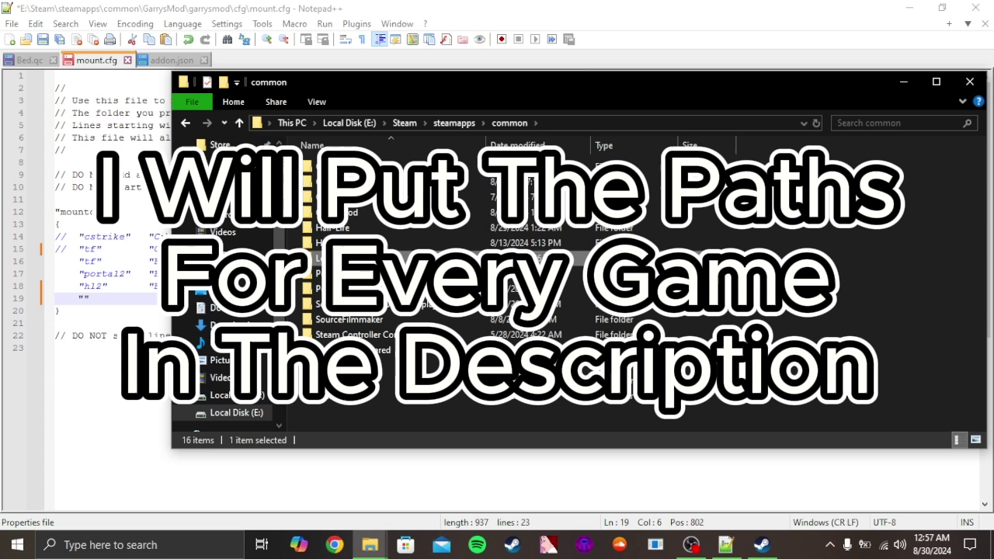
pyautogui.doubleClick(330, 262)
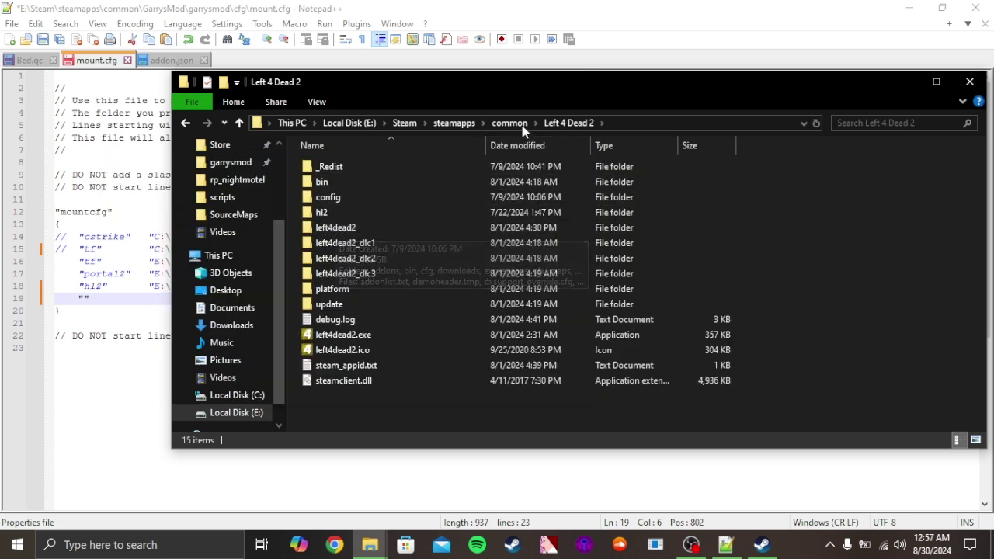
pyautogui.click(516, 124)
pyautogui.doubleClick(336, 382)
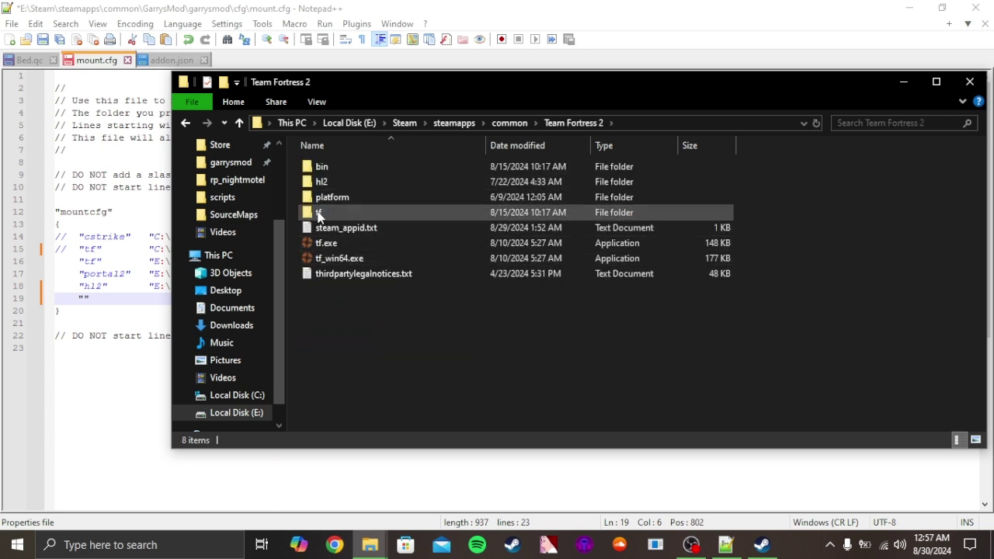
pyautogui.click(510, 126)
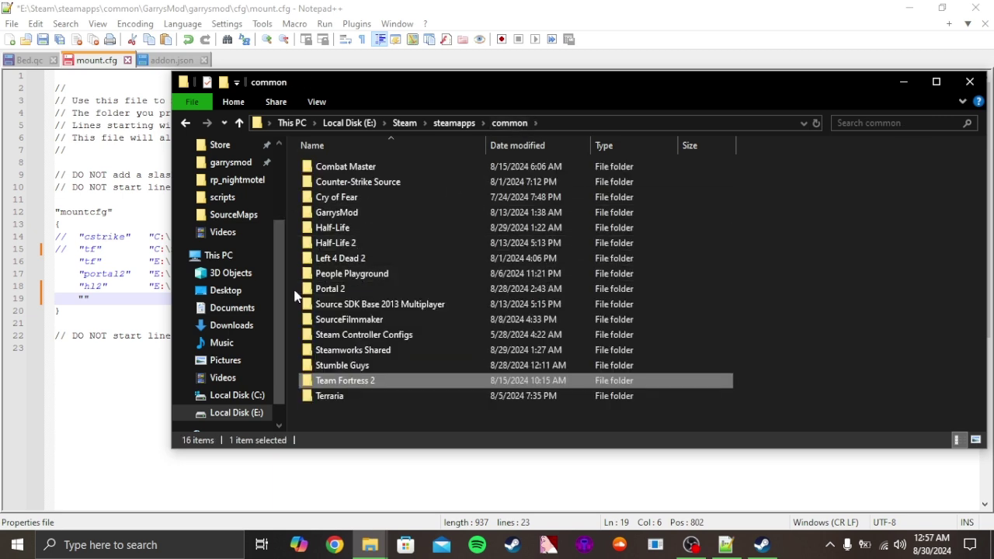
pyautogui.click(351, 246)
pyautogui.doubleClick(351, 246)
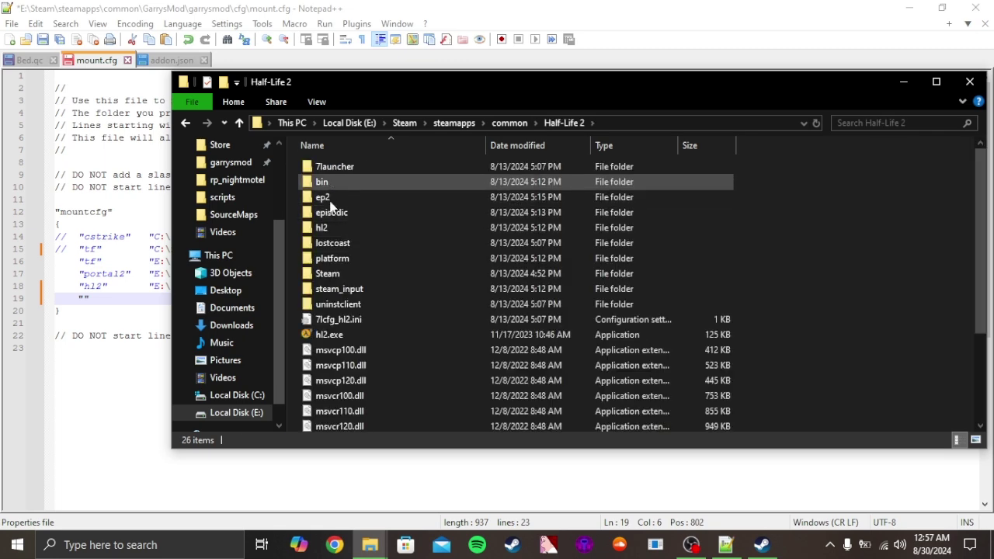
# Return to the common folder, switch back to Notepad++ and enter cstrike between the empty quotes on the new line of mount.cfg
pyautogui.click(519, 124)
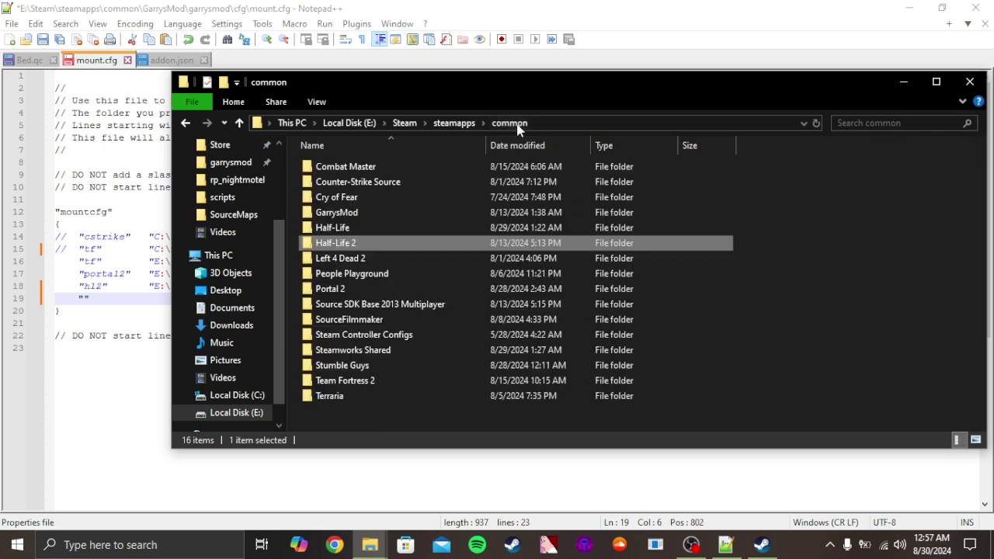
pyautogui.hotkey('alt', 'Tab')
pyautogui.write('c')
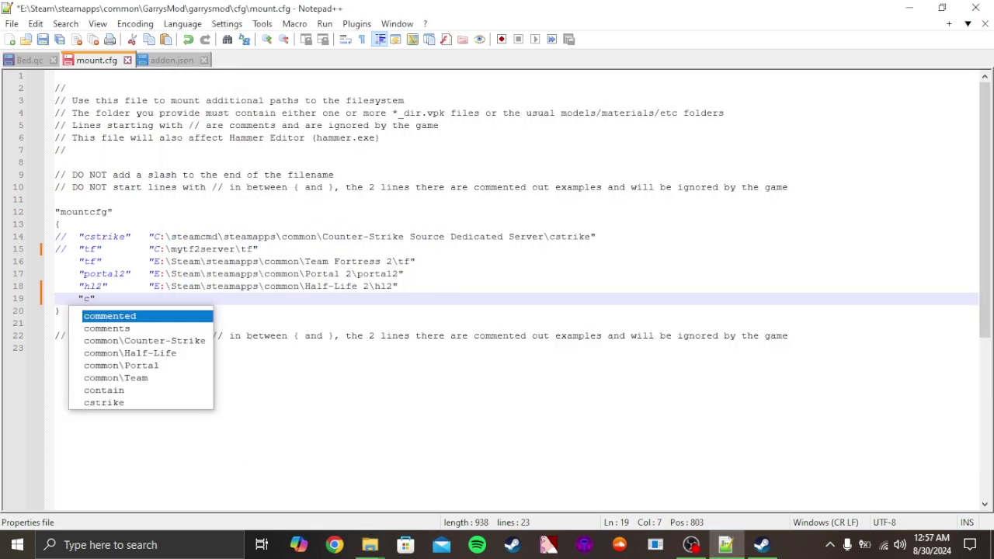
pyautogui.write('strik')
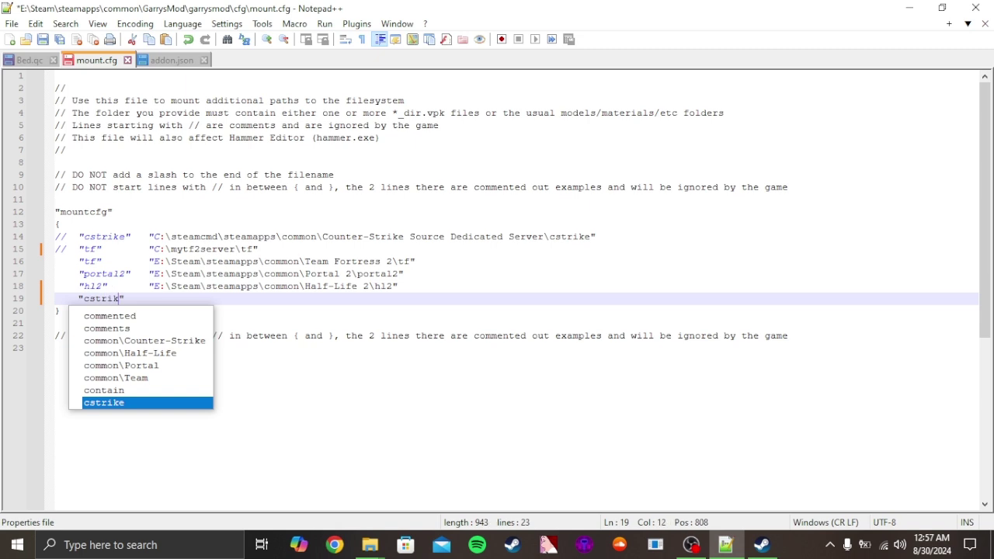
pyautogui.write('e')
pyautogui.press('Escape')
# Switch to the cstrike File Explorer window and go up to the Counter-Strike Source folder to check the content folder's name
pyautogui.click(370, 544)
pyautogui.click(472, 476)
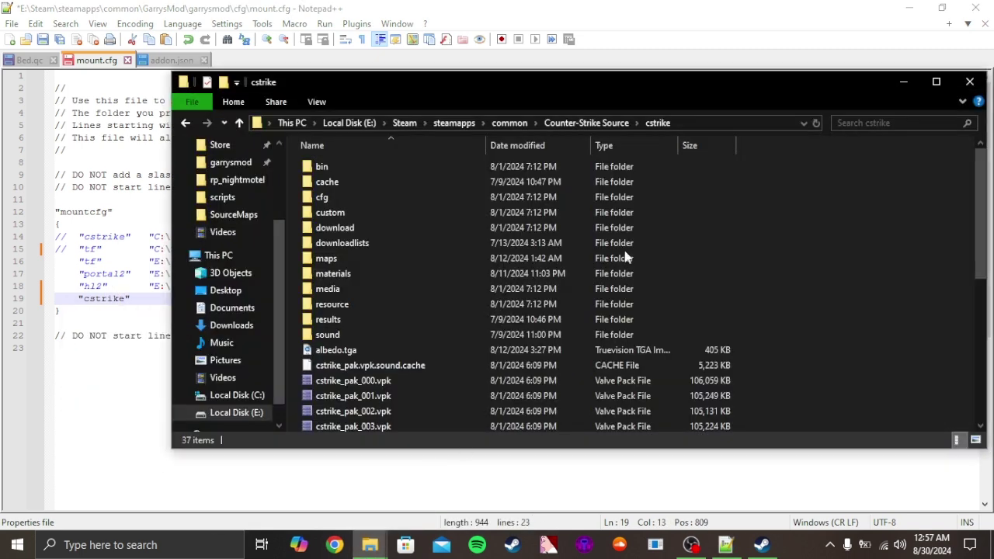
pyautogui.click(587, 122)
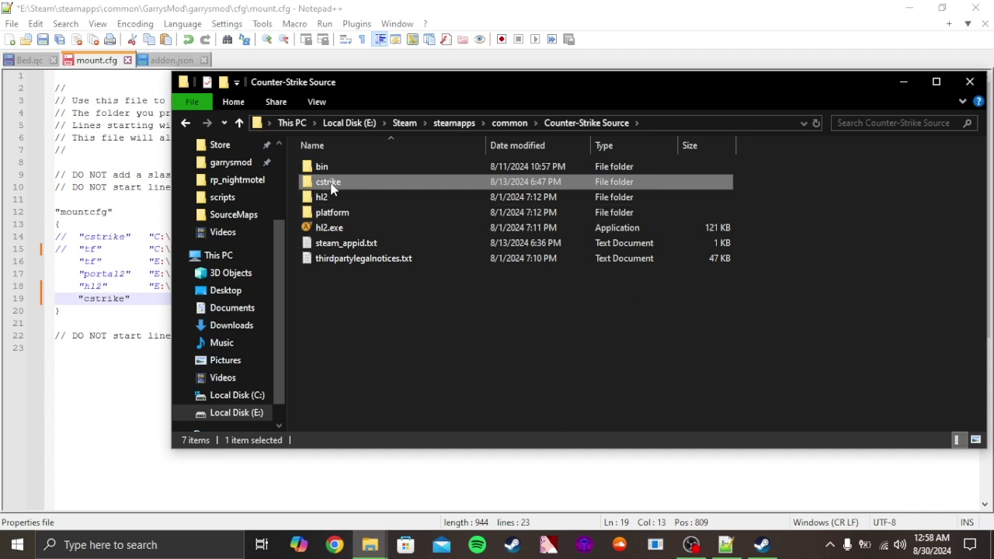
# Switch back to Notepad++, add the quoted path "E:\Steam\steamapps\common\Counter-Strike Source\cstrike" after "cstrike" and save mount.cfg
pyautogui.click(149, 302)
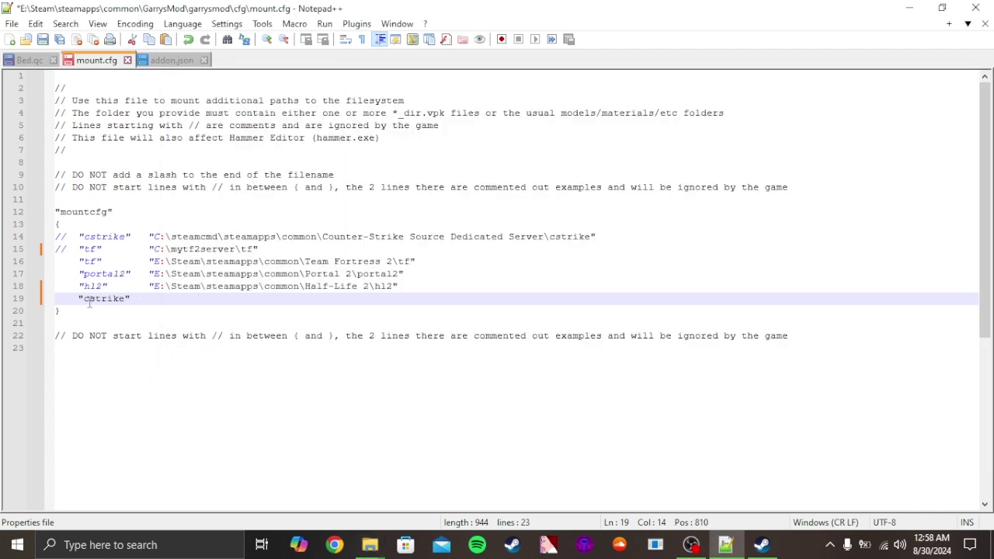
pyautogui.click(125, 298)
pyautogui.click(132, 298)
pyautogui.press('Tab')
pyautogui.write('""')
pyautogui.click(154, 301)
pyautogui.hotkey('ctrl', 'v')
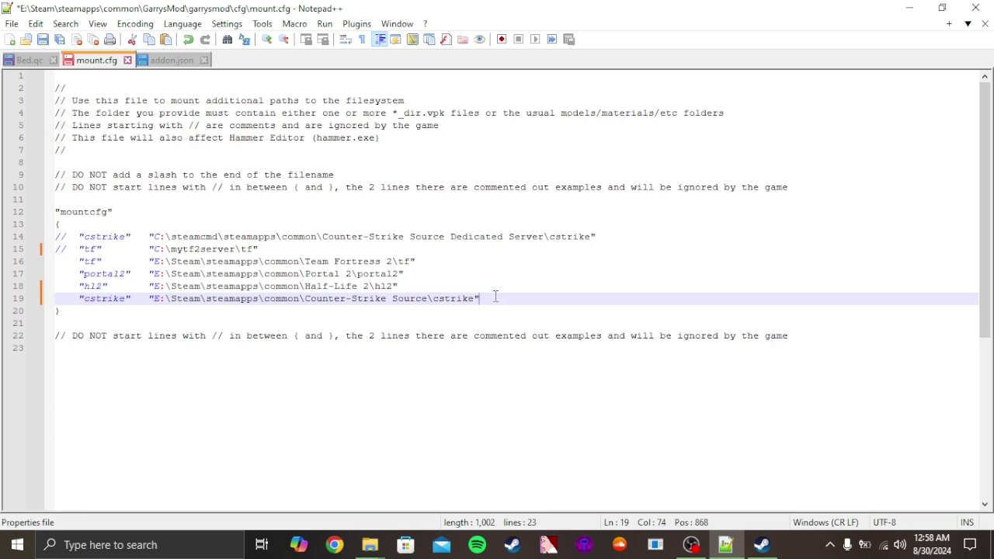
pyautogui.hotkey('ctrl', 's')
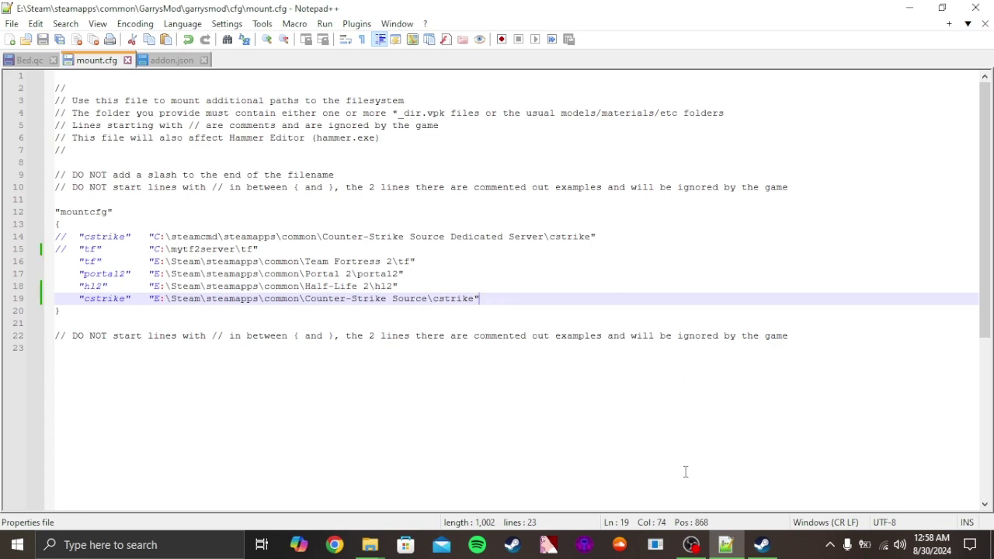
# Minimize Notepad++, launch Hammer++ and open the recent map gm_nightmotel.vmf
pyautogui.click(909, 8)
pyautogui.click(586, 543)
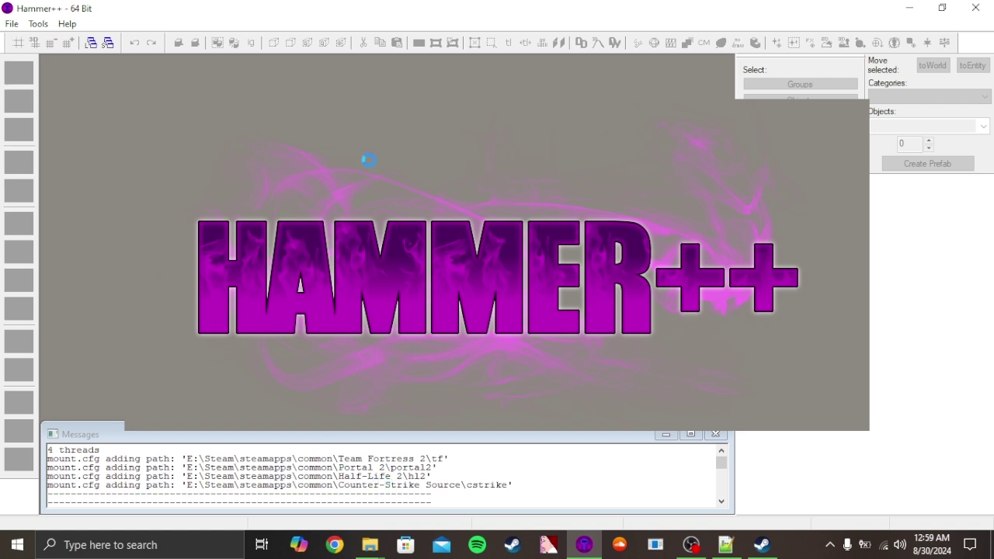
pyautogui.click(11, 23)
pyautogui.moveTo(68, 78)
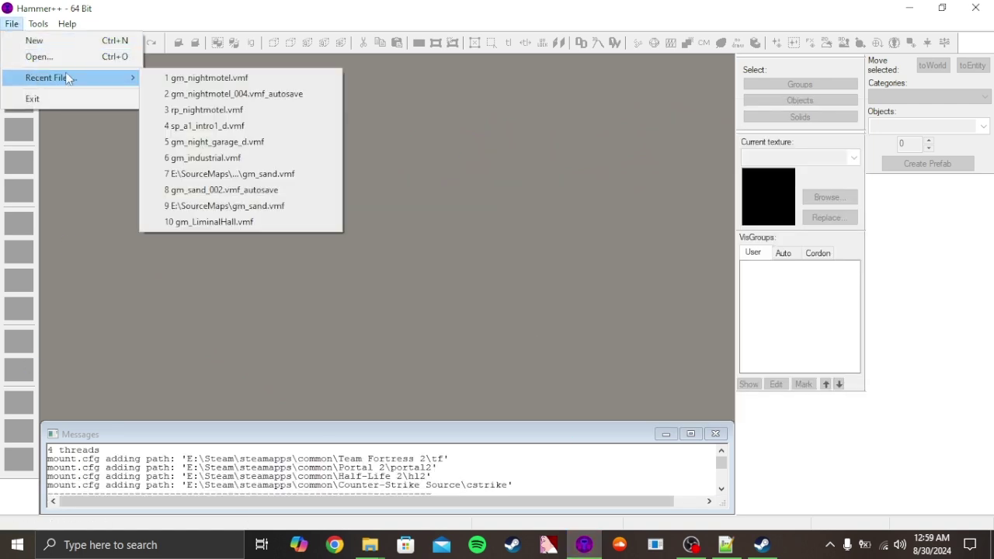
pyautogui.click(180, 77)
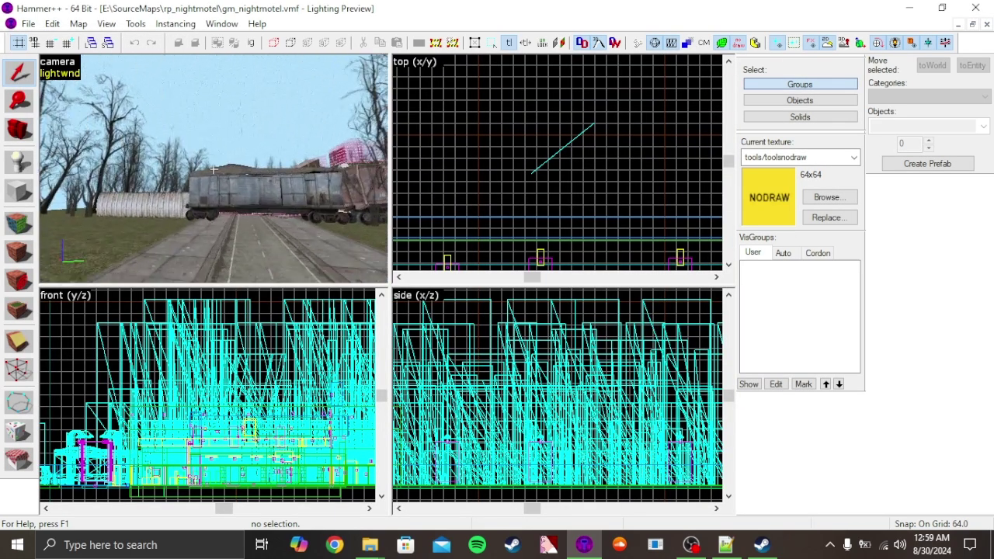
# Fly the 3D camera to the rooftop beside the wooden wall and select the air-conditioning prop to check its model
pyautogui.press('w')
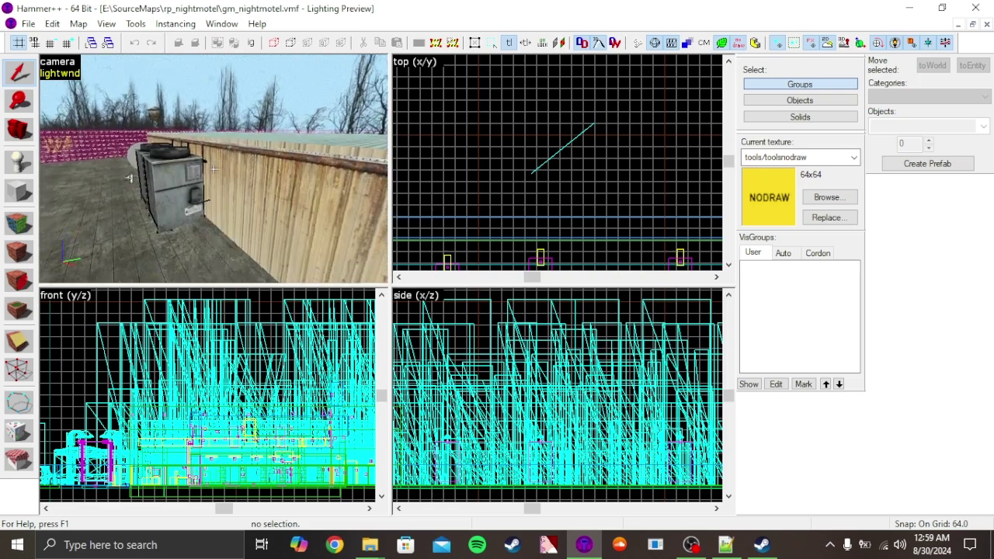
pyautogui.press('a')
pyautogui.click(213, 170)
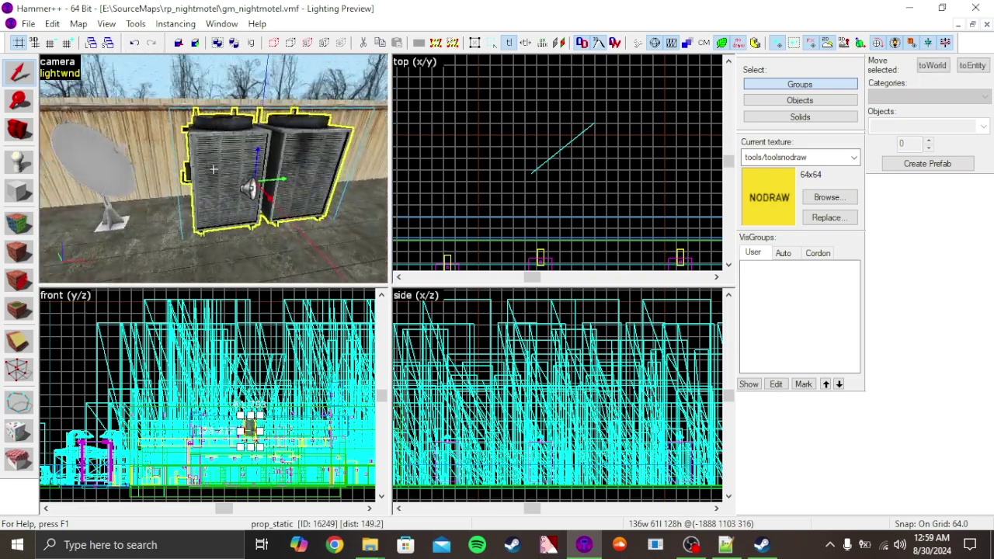
pyautogui.press('w')
pyautogui.press('d')
pyautogui.press('w')
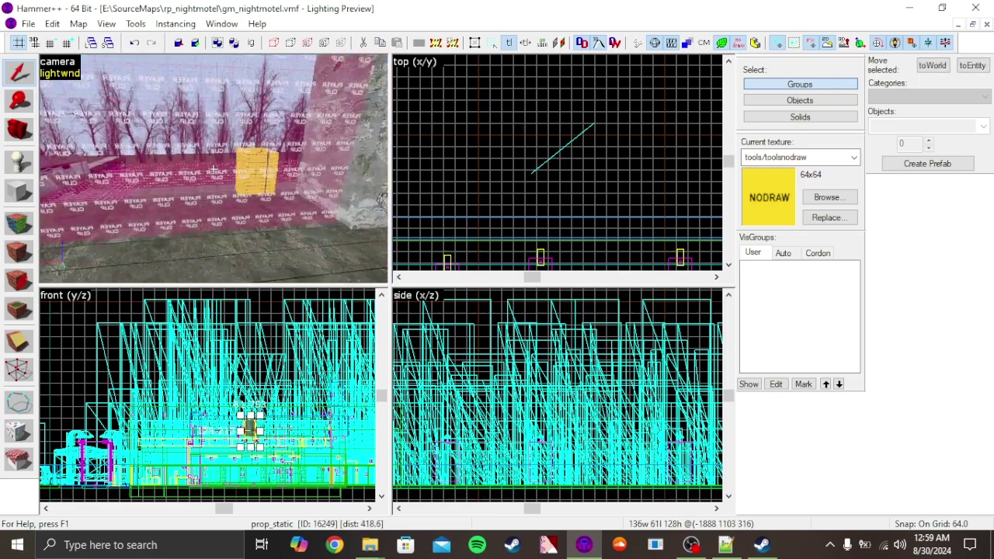
pyautogui.press('w')
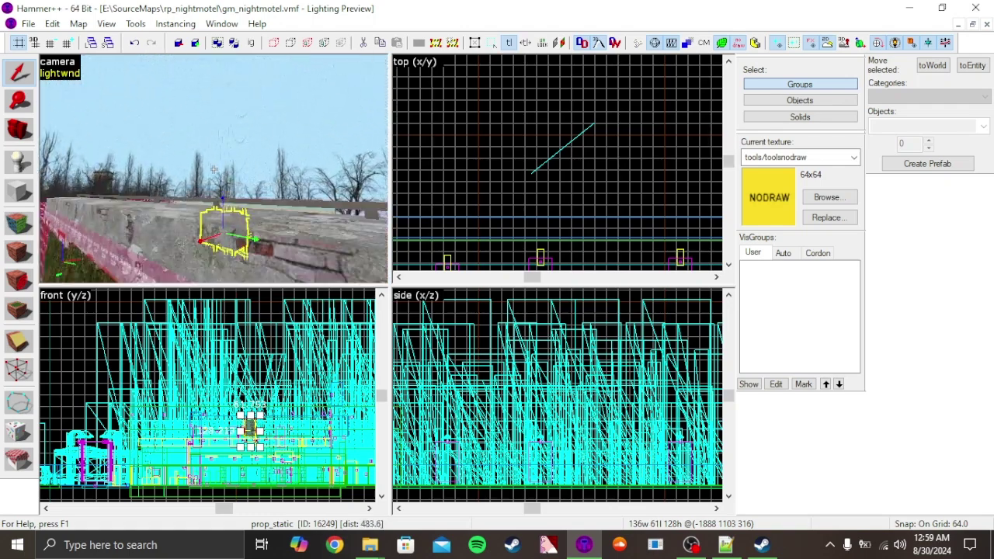
# Examine the rooftop air-conditioning units and satellite dish from several sides in the 3D view
pyautogui.press('a')
pyautogui.press('Right')
pyautogui.press('w')
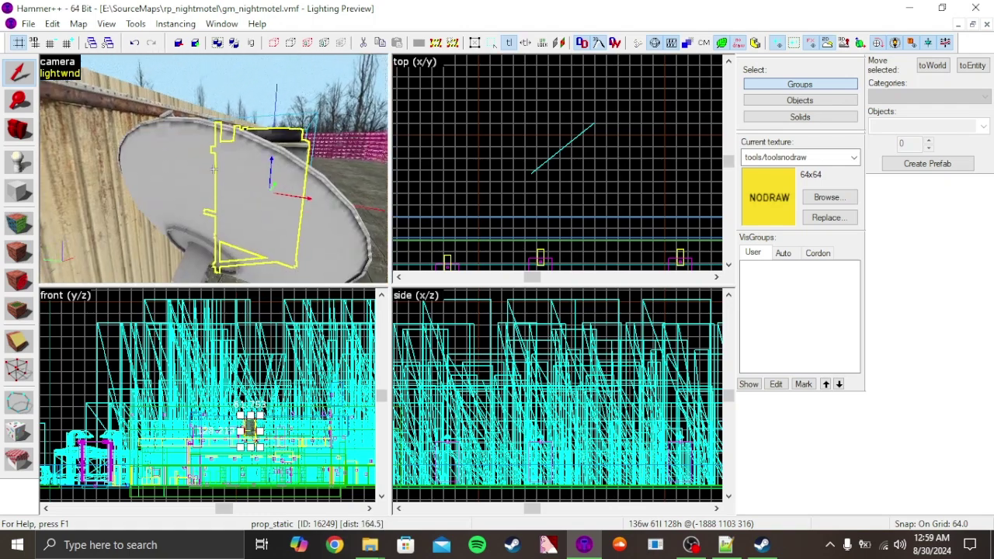
pyautogui.press('d')
pyautogui.press('d')
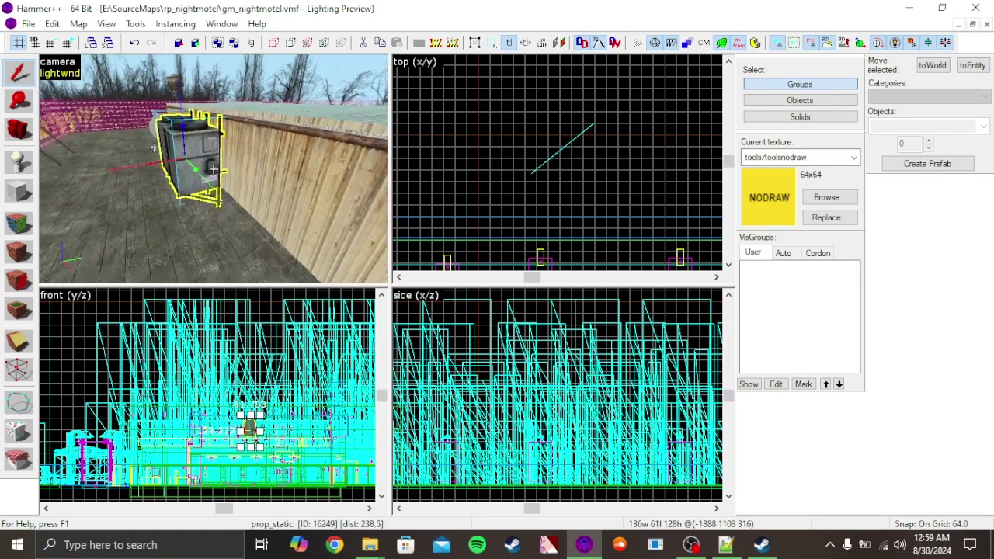
pyautogui.press('w')
pyautogui.press('w')
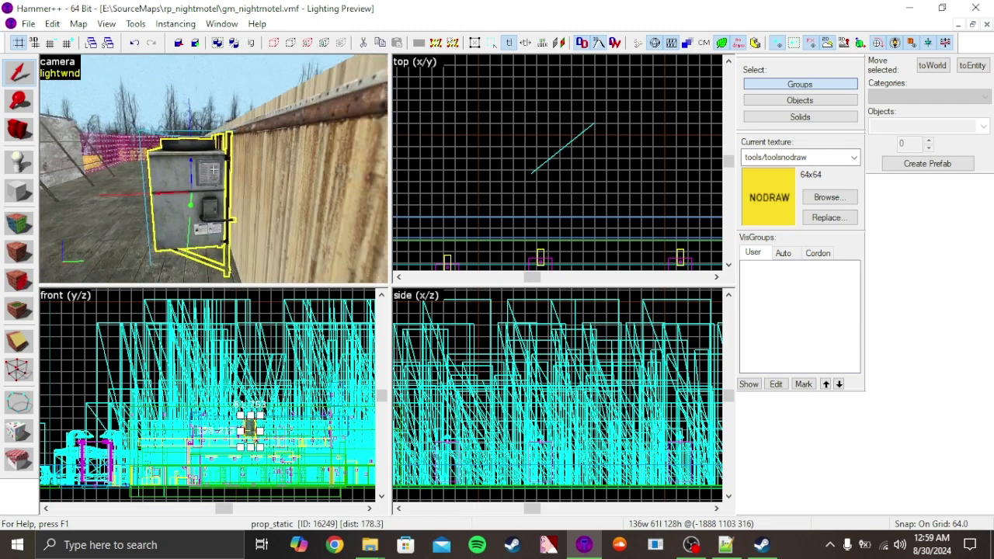
pyautogui.press('s')
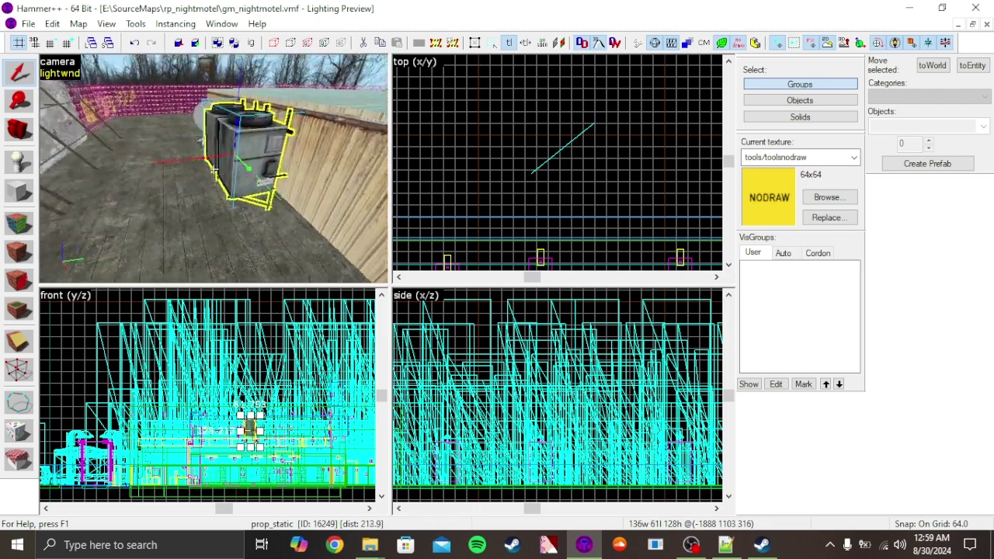
pyautogui.press('a')
pyautogui.click(214, 169)
pyautogui.click(214, 169)
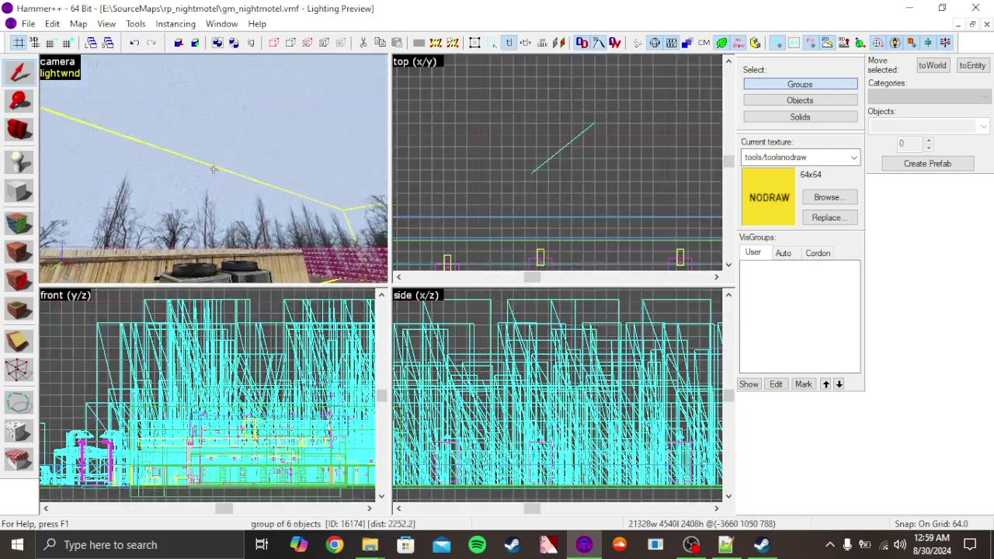
pyautogui.press('w')
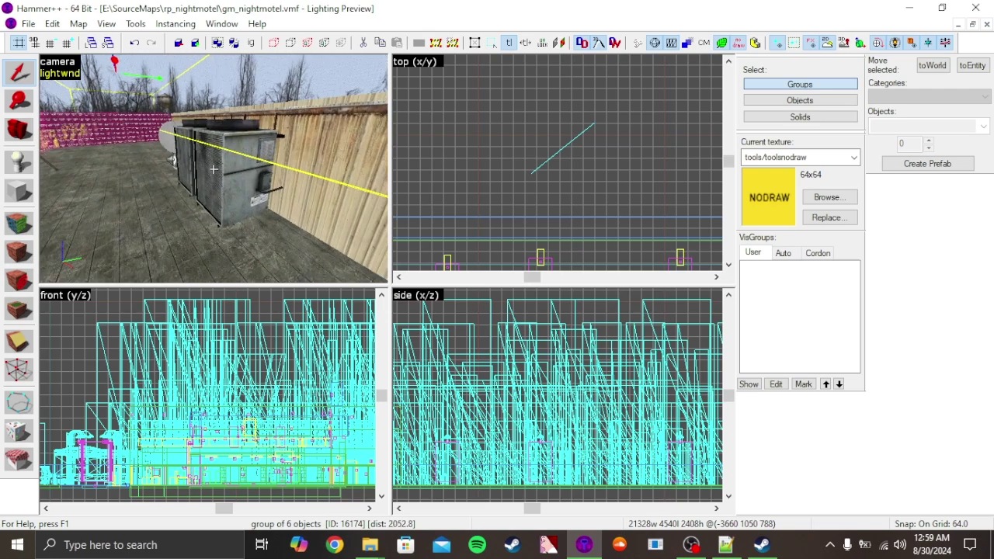
pyautogui.press('s')
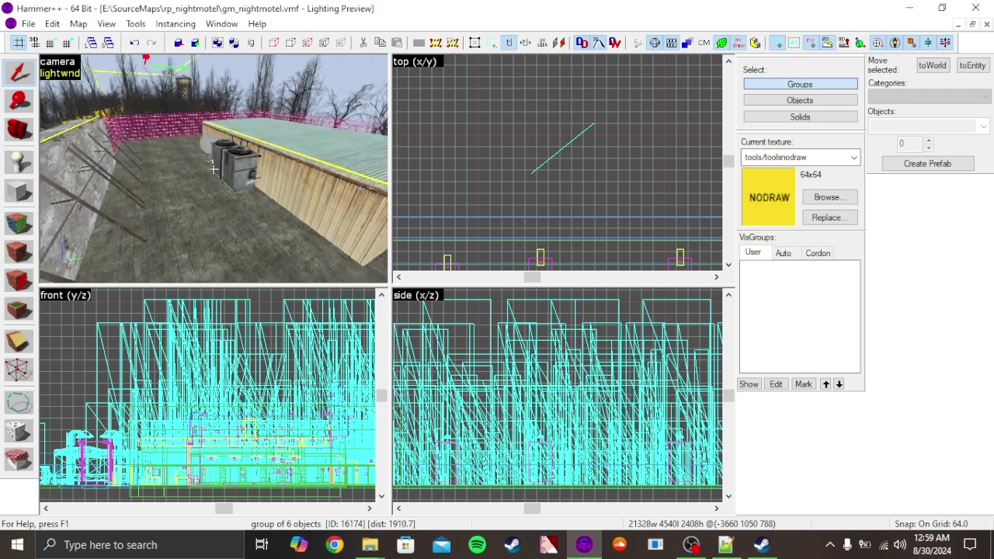
pyautogui.press('w')
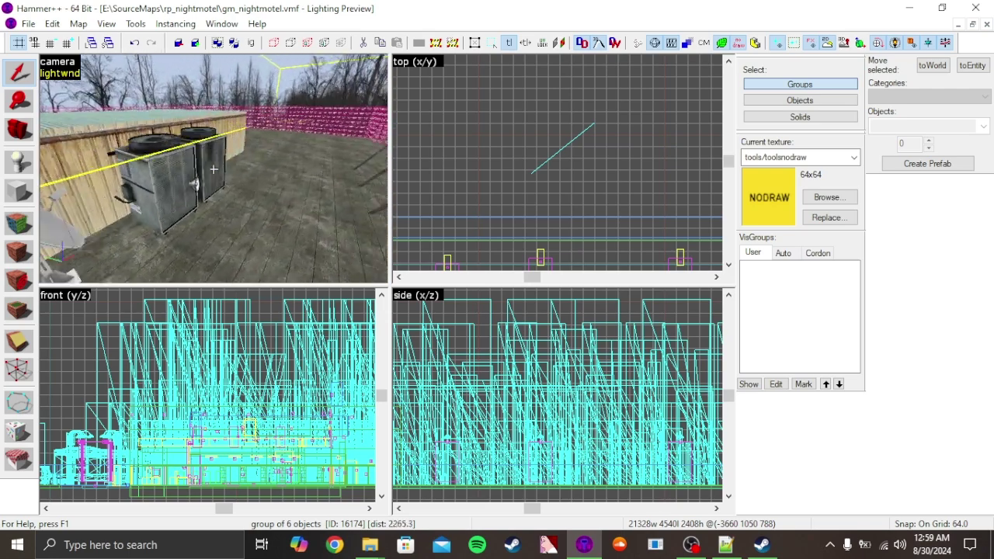